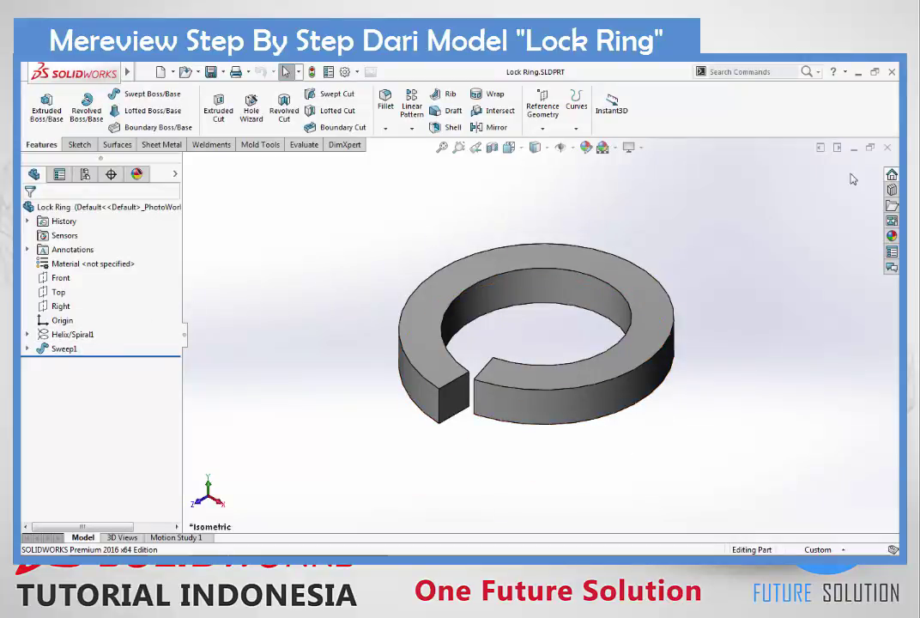
Close the finished Lock Ring.SLDPRT part
left_click(889, 149)
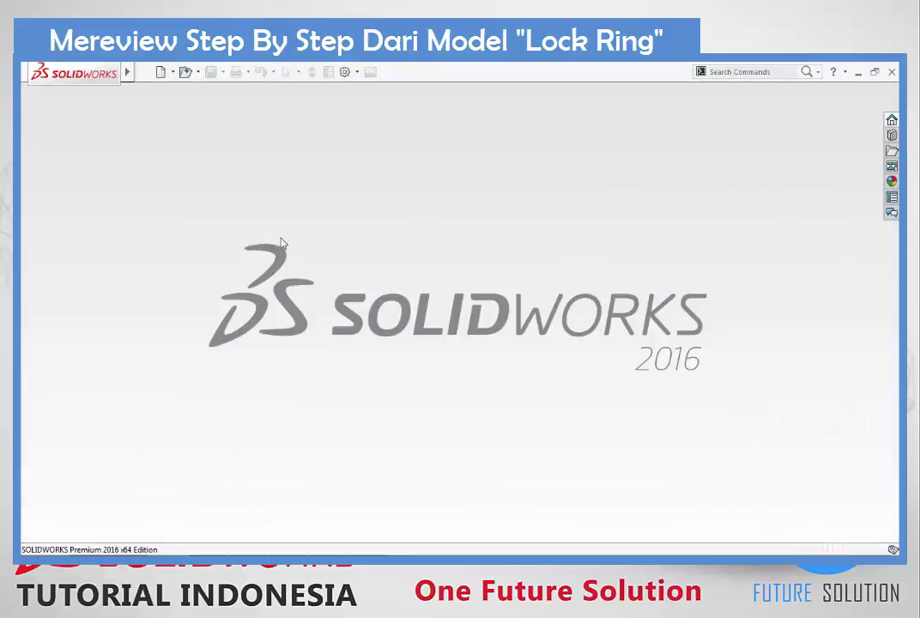
Create a new part document (Part2) with MMGS (millimeter, gram, second) units
left_click(162, 72)
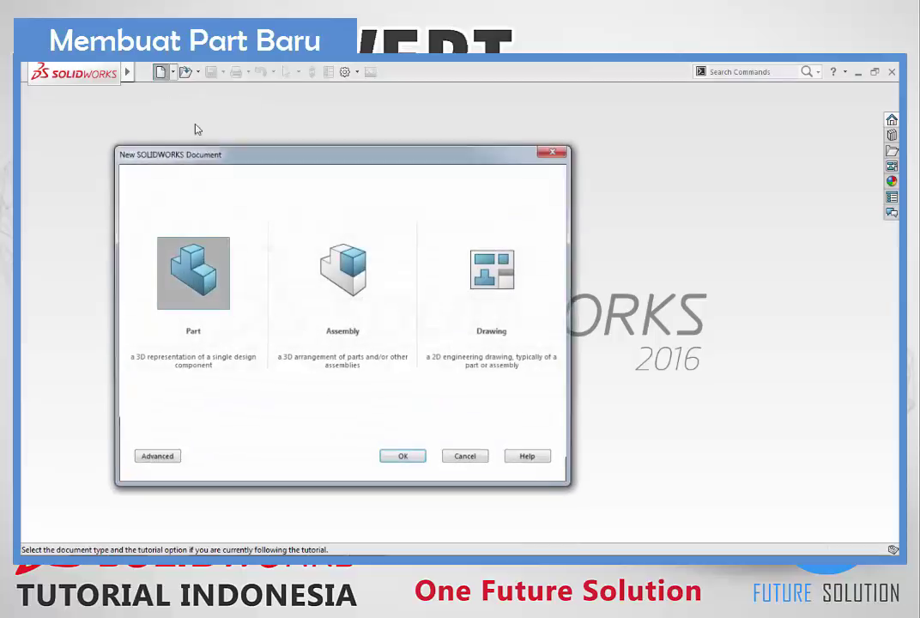
double_click(209, 284)
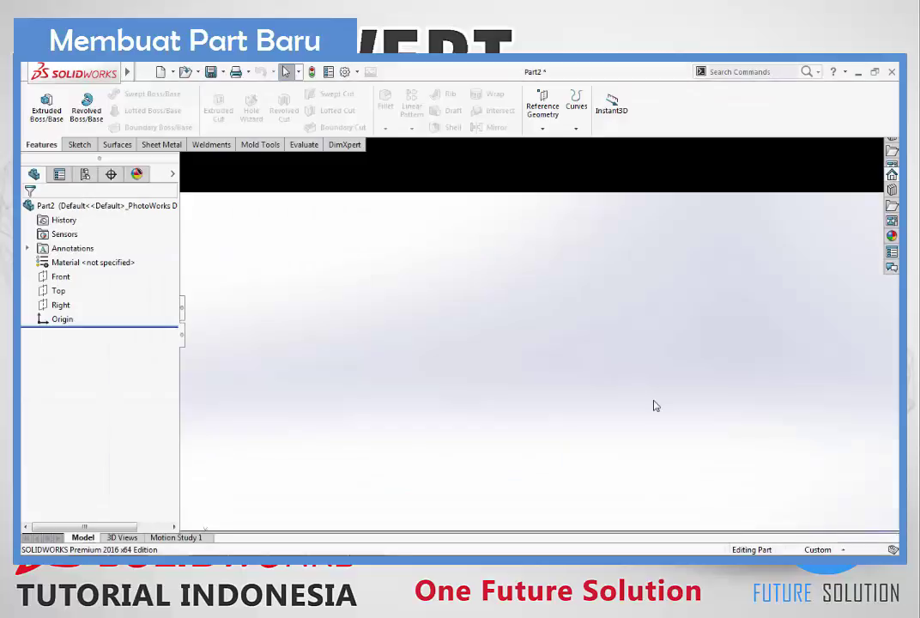
left_click(819, 549)
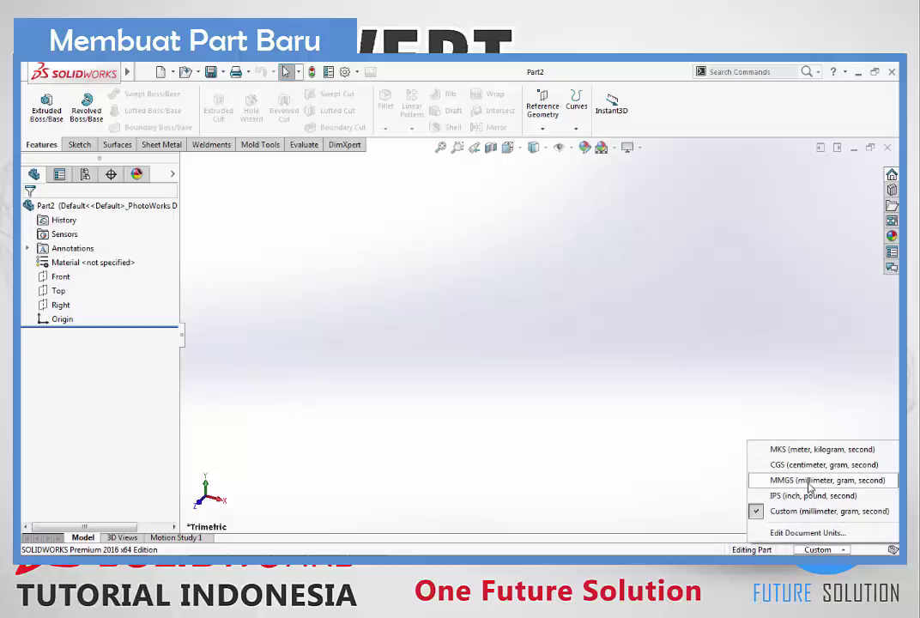
left_click(808, 482)
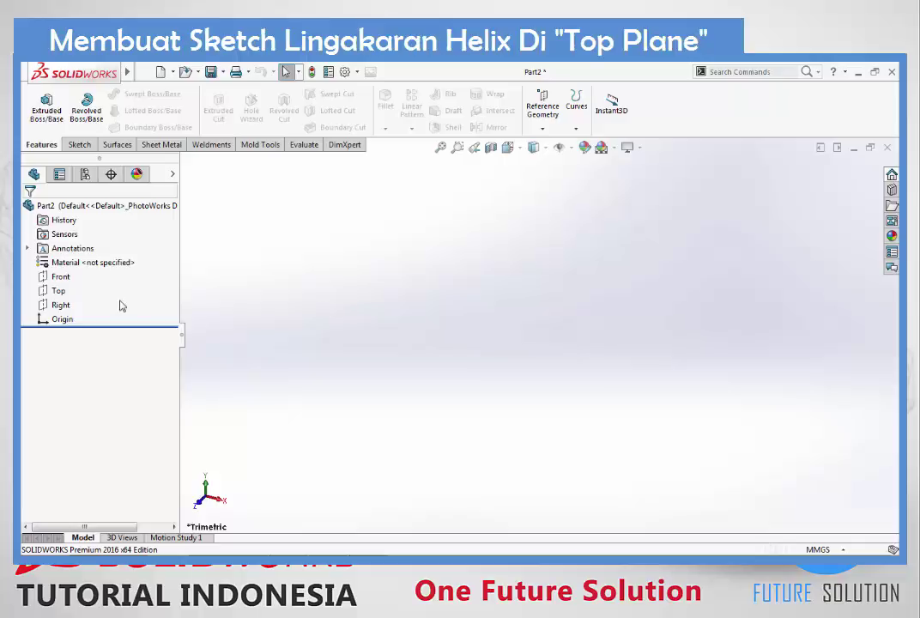
Start a sketch on the Top plane and draw a circle centred on the origin
right_click(60, 292)
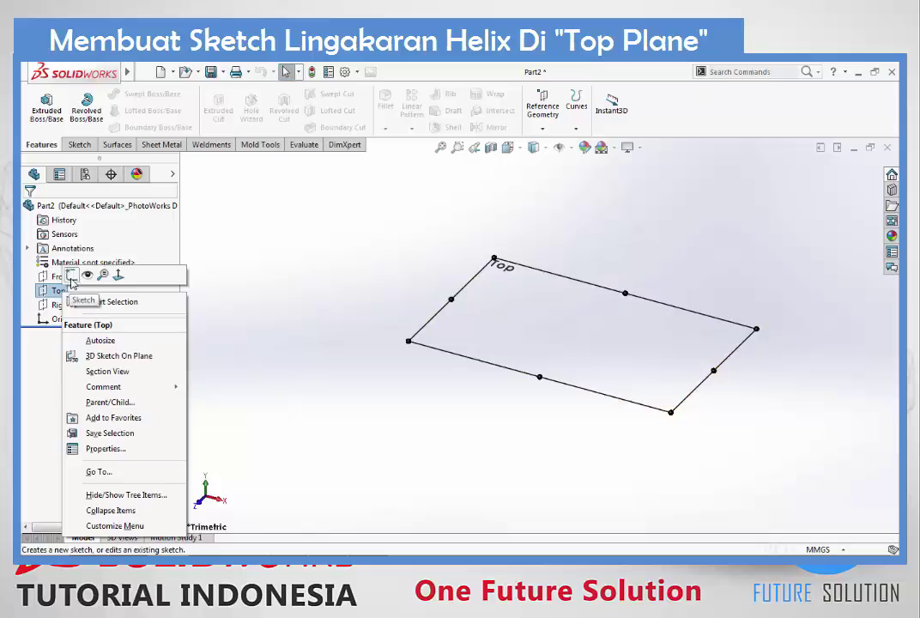
left_click(72, 275)
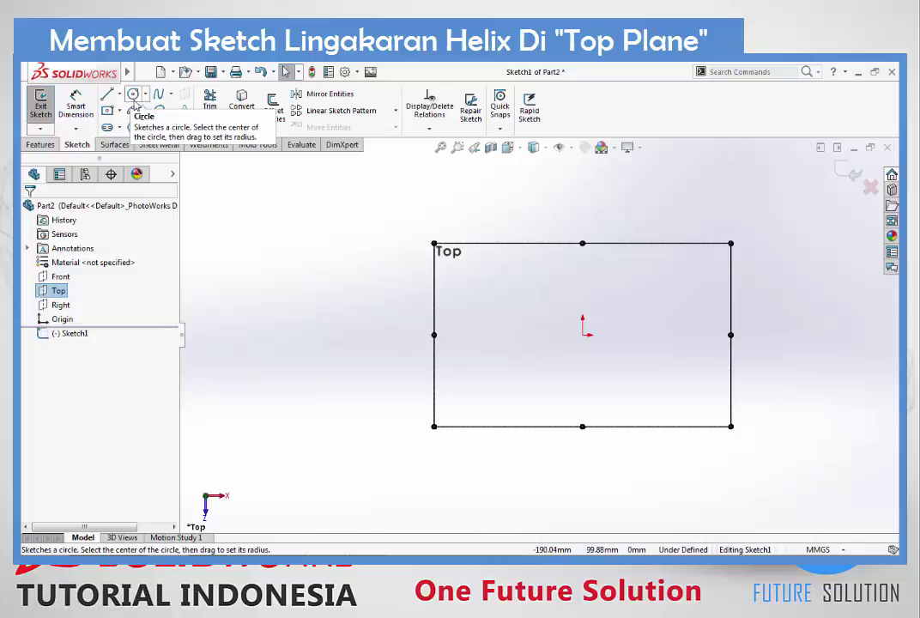
left_click(134, 94)
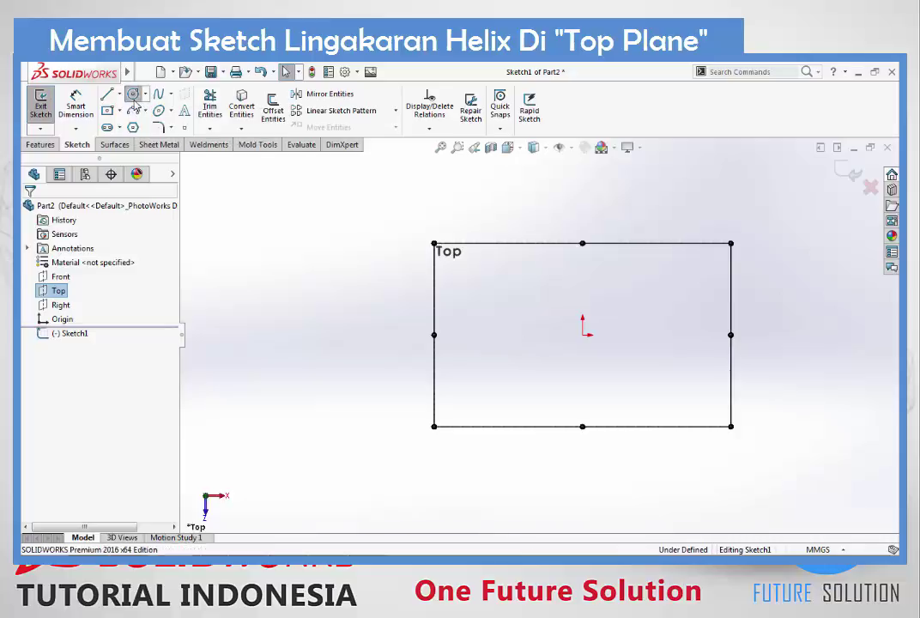
left_click(583, 335)
left_click(634, 255)
key("Escape")
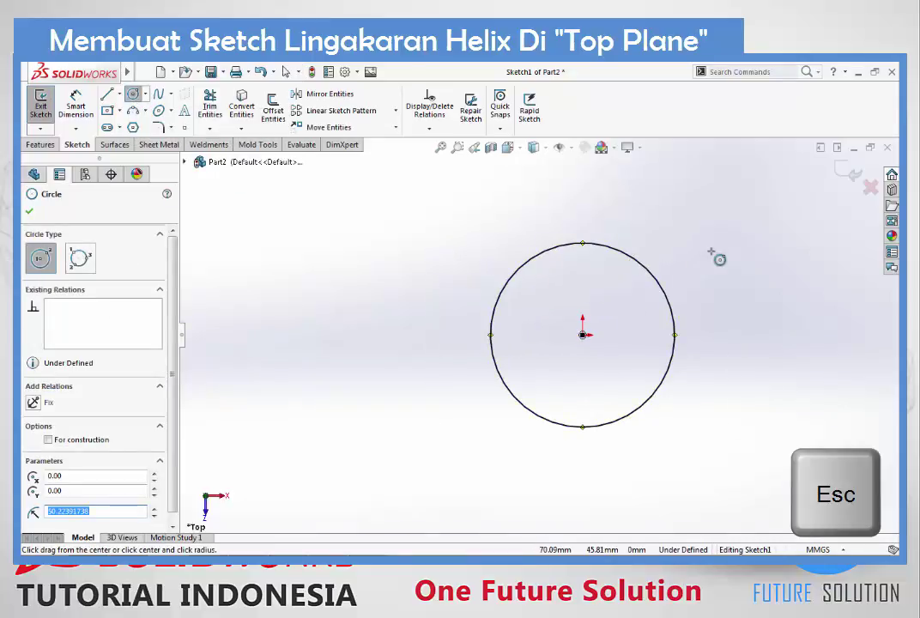
Dimension the circle's diameter to 6.5 mm and exit the sketch
left_click(75, 103)
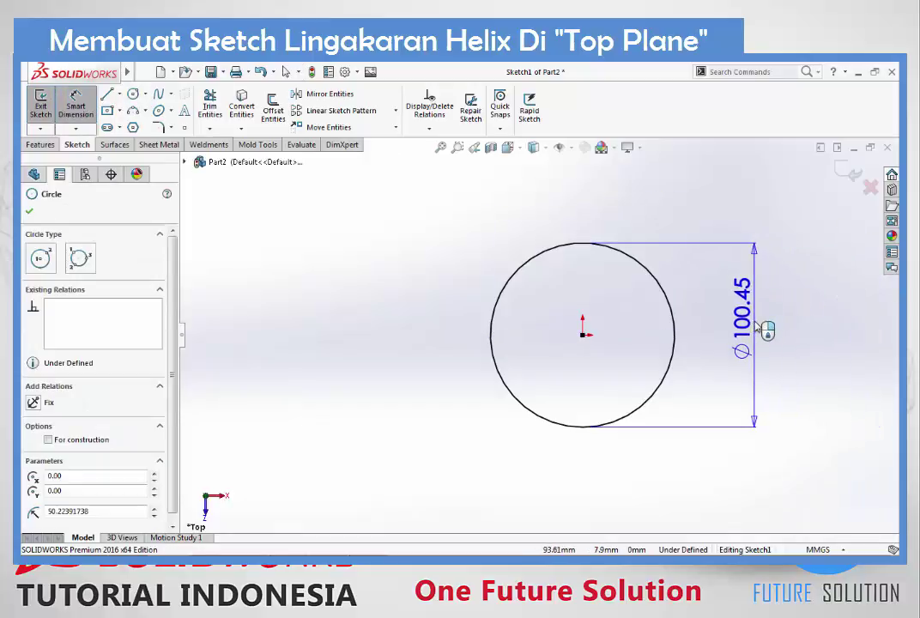
left_click(762, 326)
type("6.5")
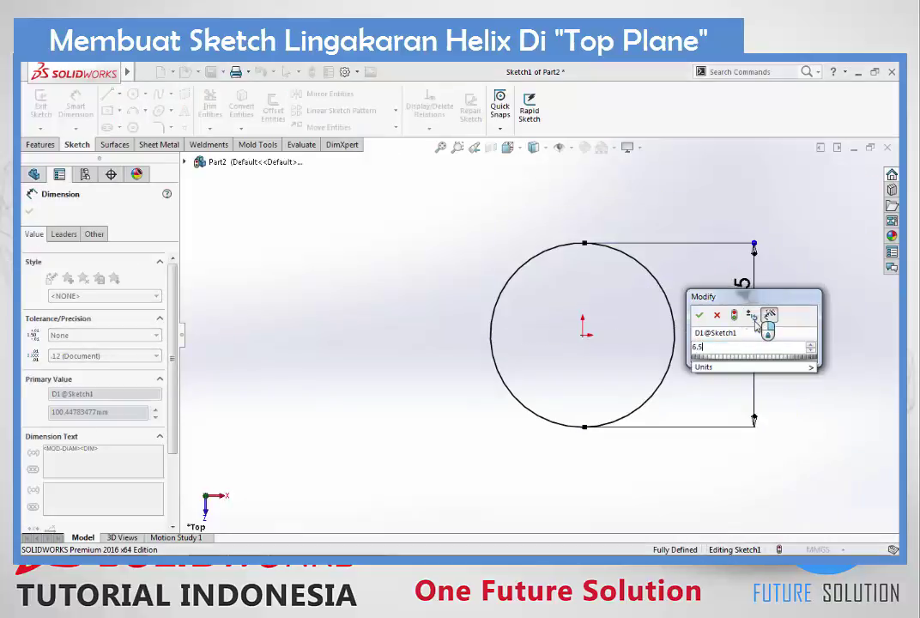
key("Return")
key("Escape")
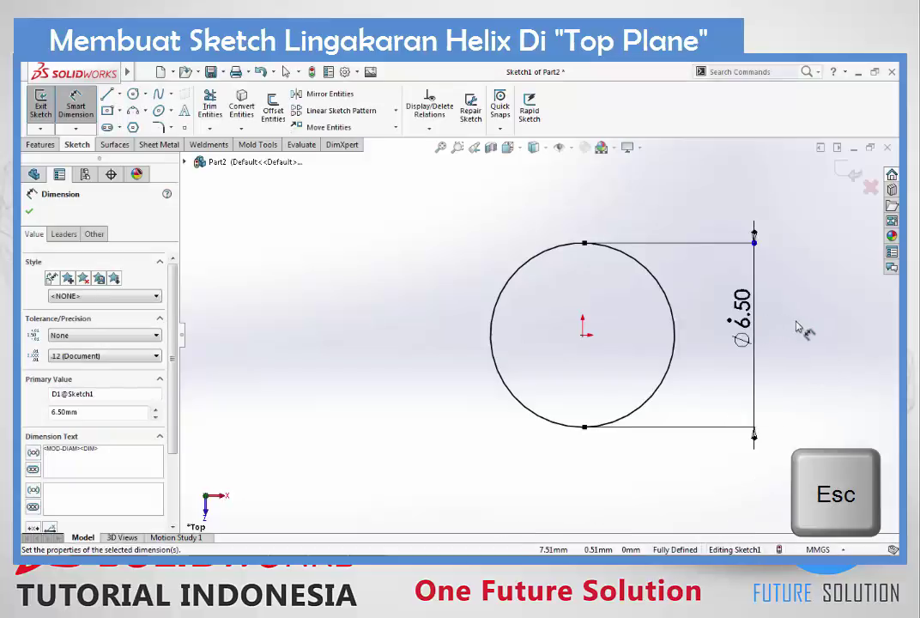
key("Escape")
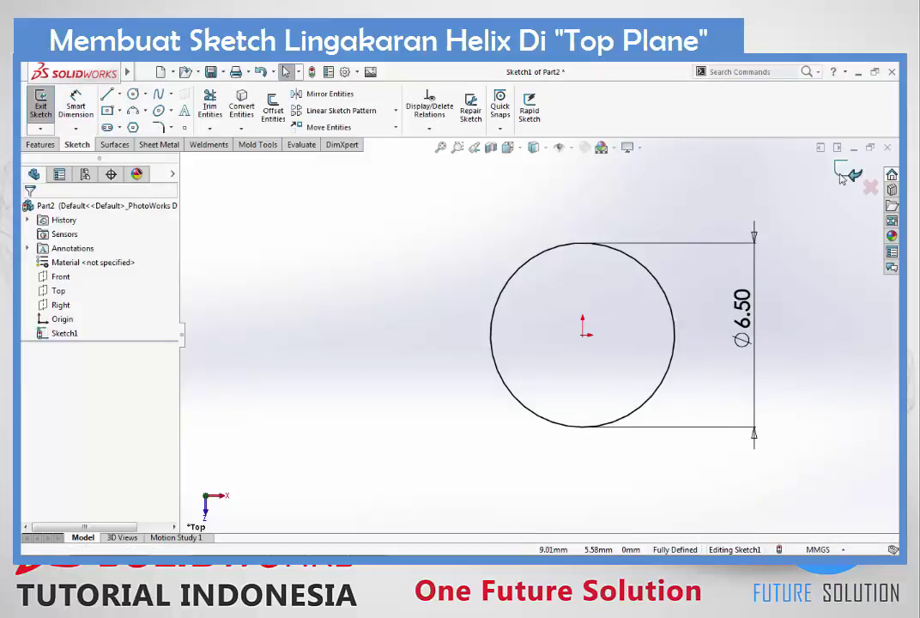
left_click(846, 172)
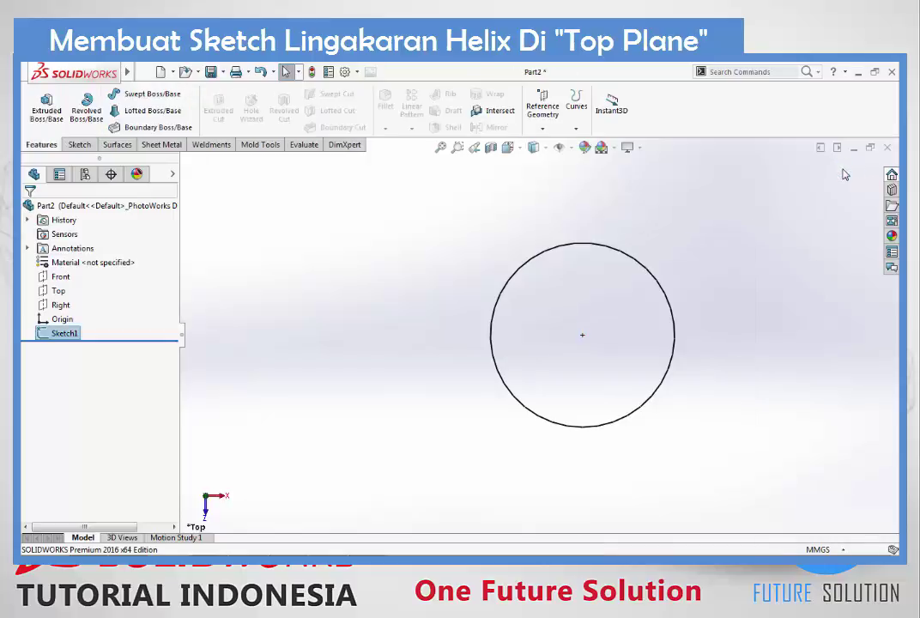
Switch to isometric view and start a Helix and Spiral from the circle sketch
key("ctrl+7")
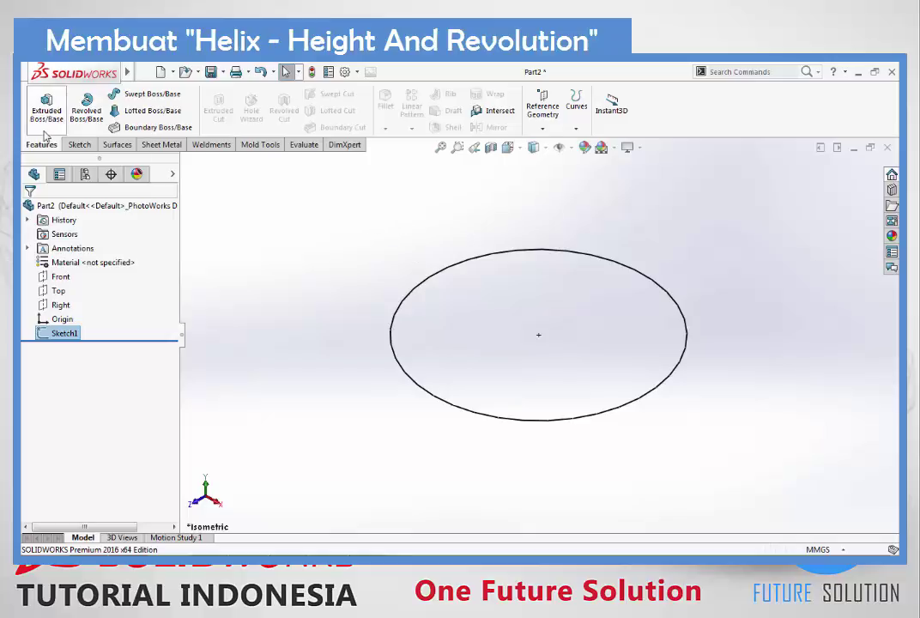
left_click(582, 110)
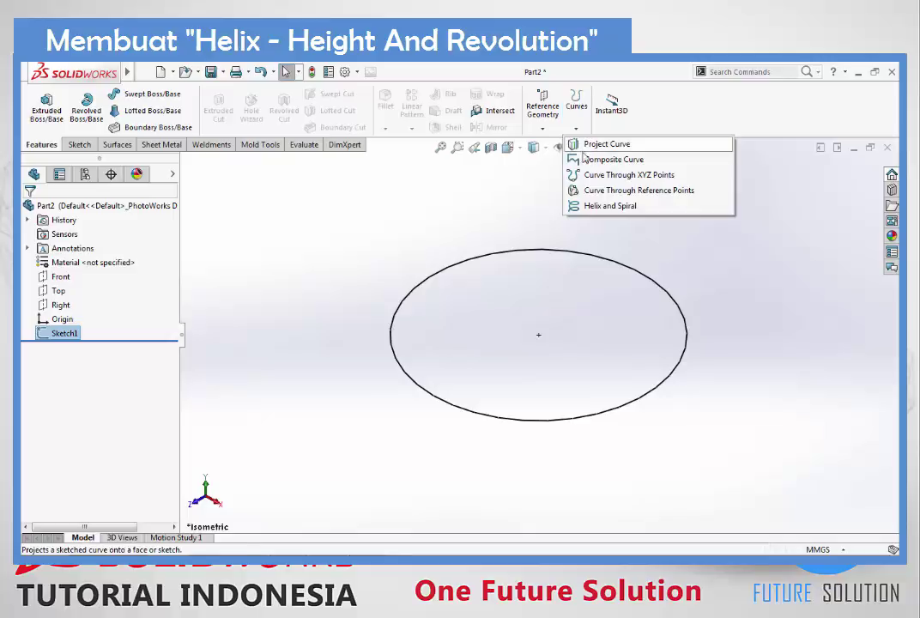
left_click(581, 208)
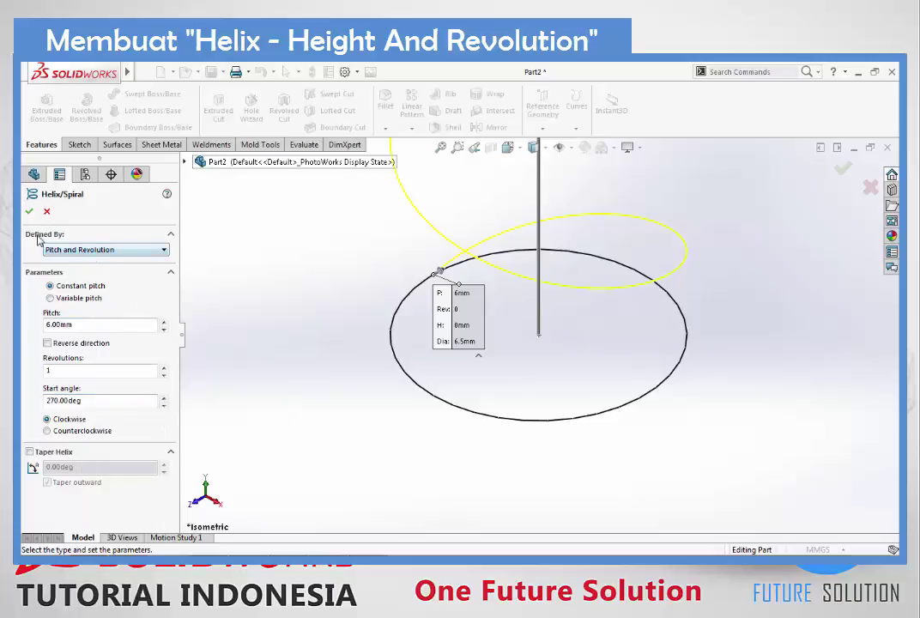
Set the helix's Defined By option to Height and Revolution
left_click(72, 250)
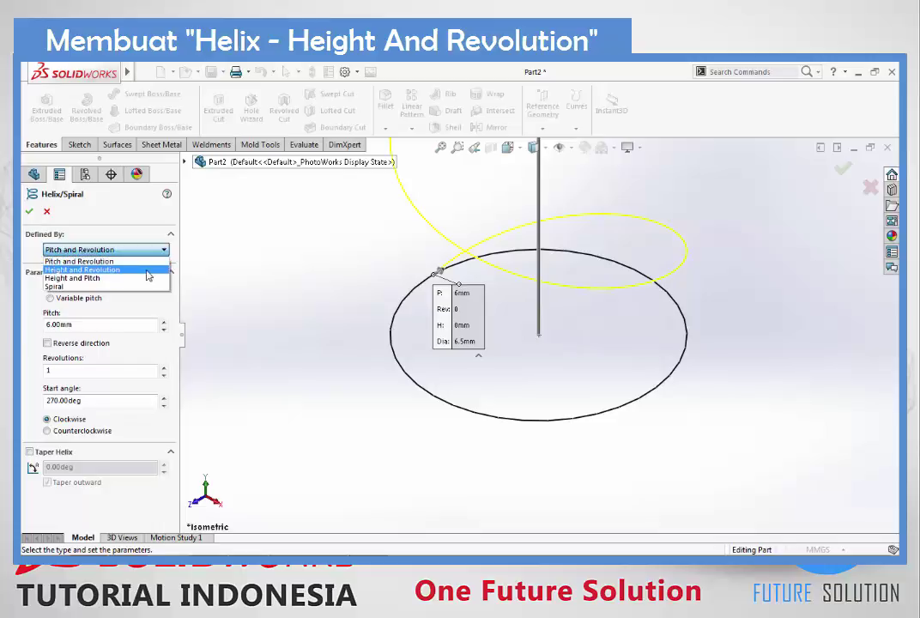
left_click(94, 270)
left_click(86, 249)
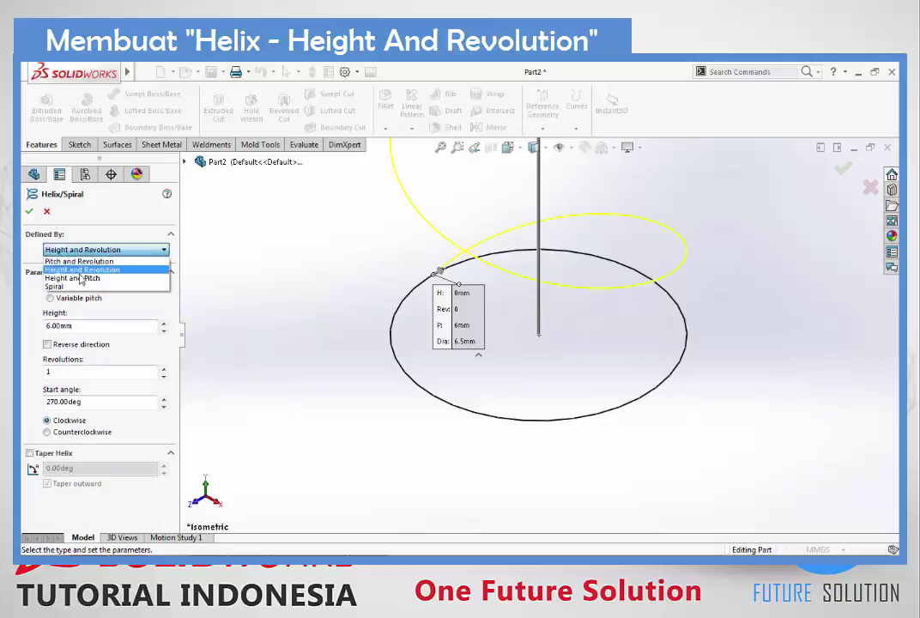
left_click(86, 285)
left_click(86, 249)
left_click(90, 277)
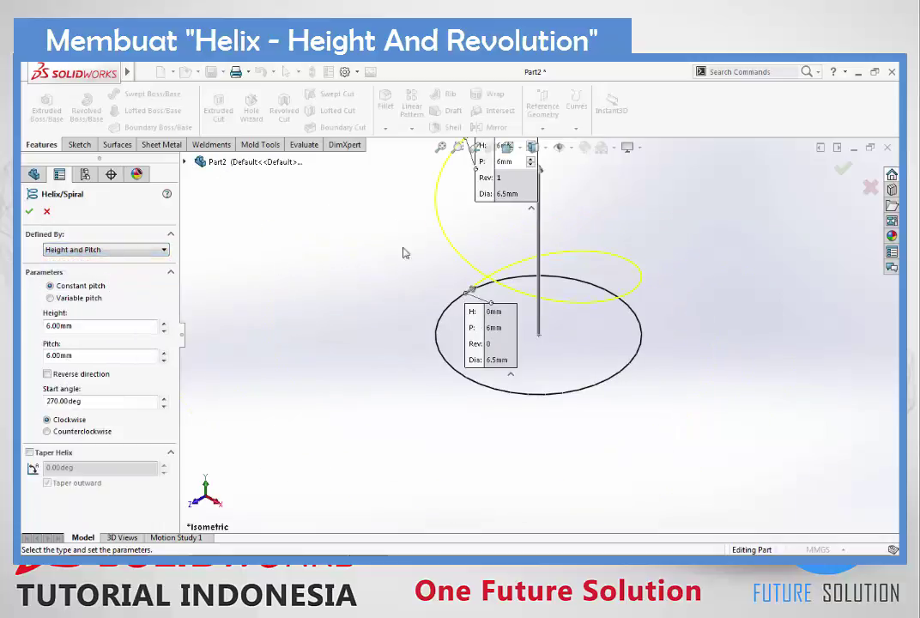
scroll(405, 252, "up", 3)
left_click(121, 250)
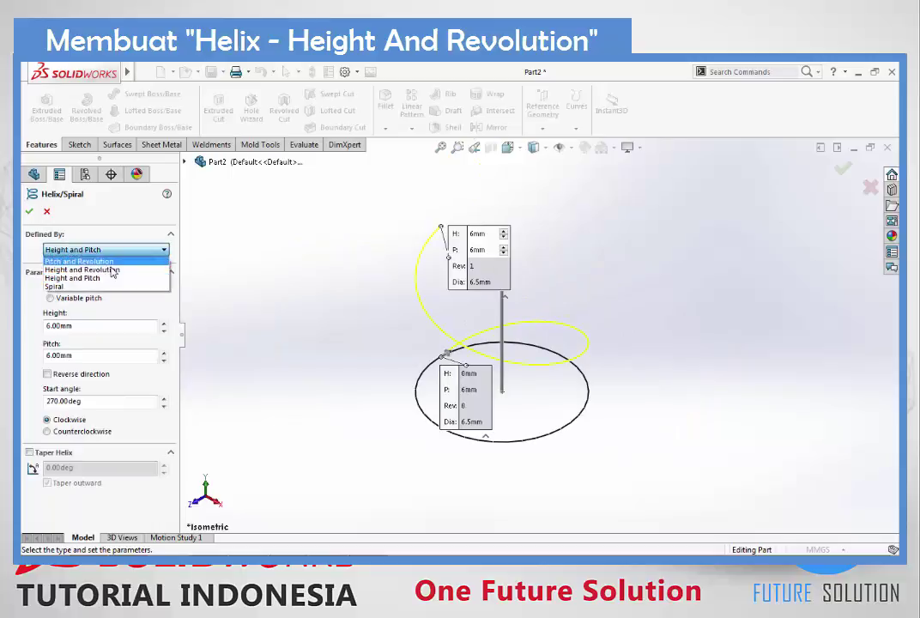
left_click(110, 271)
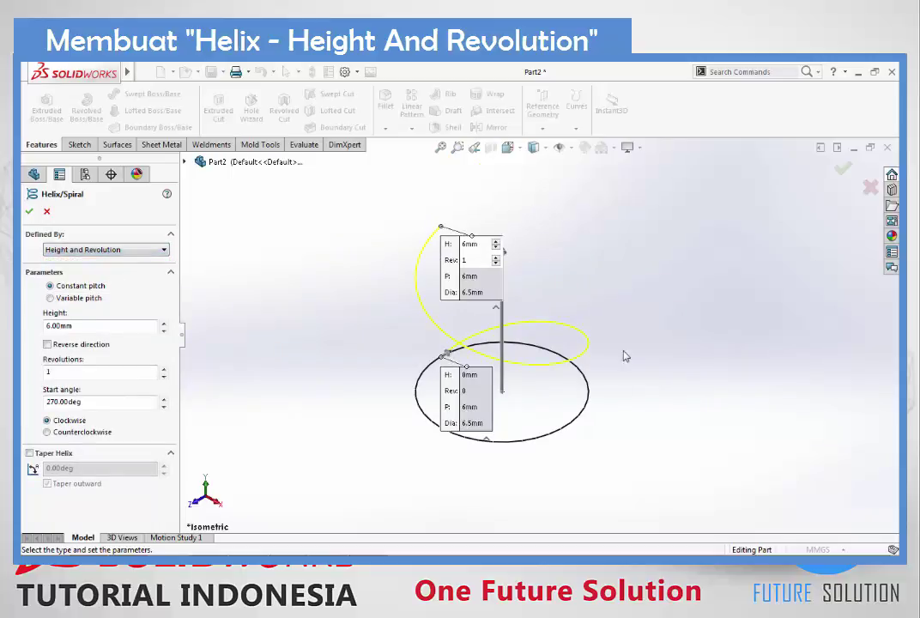
left_click(125, 250)
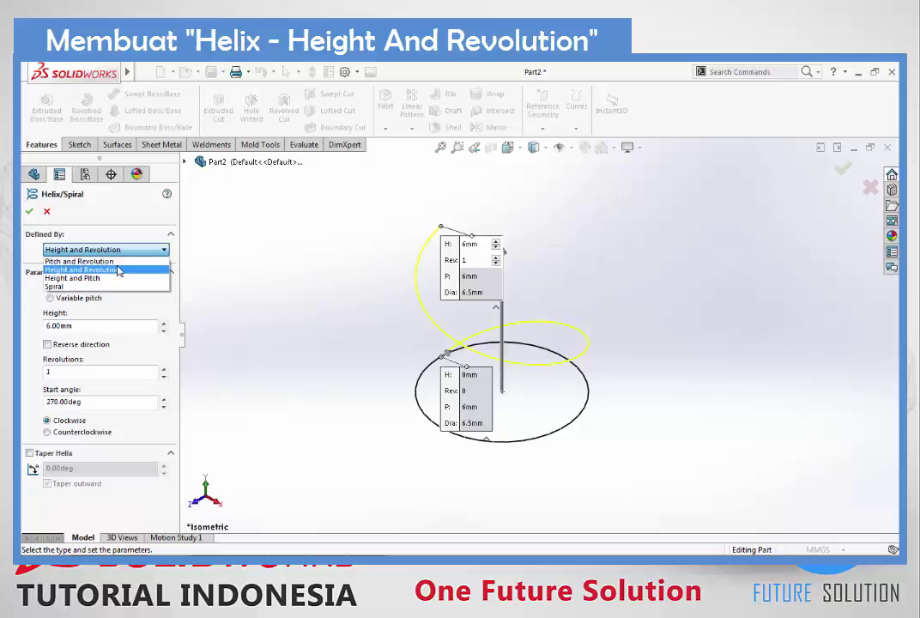
left_click(118, 269)
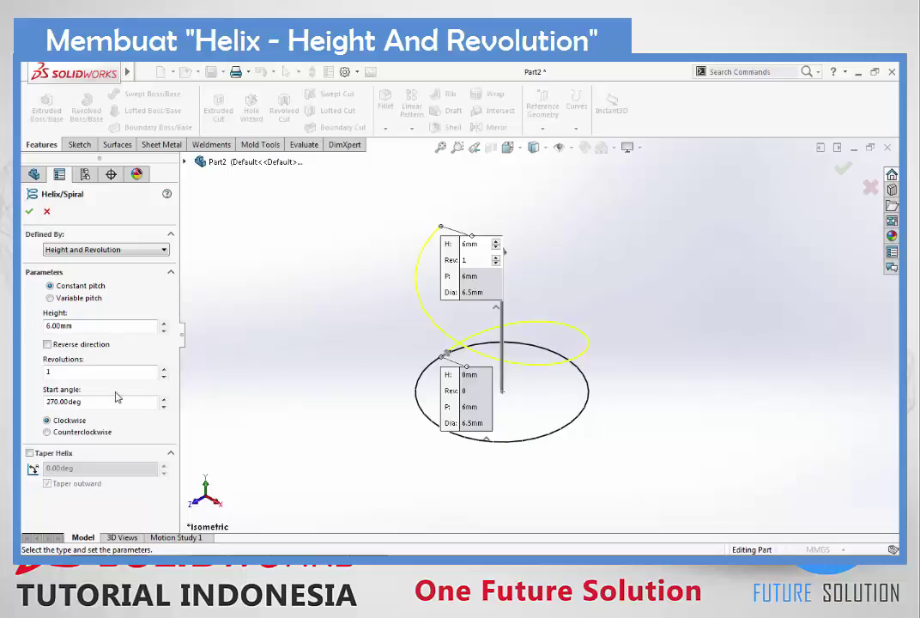
Set the helix height to 0.70 mm and revolutions to 0.95
left_click(101, 327)
double_click(100, 327)
type("0.7")
left_click(64, 375)
type("0.9")
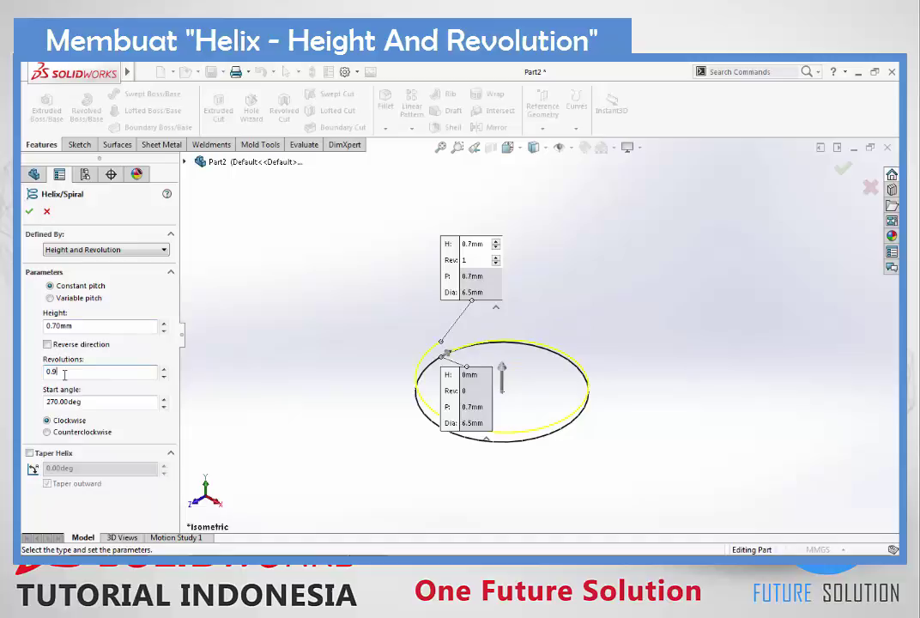
type("5")
key("Return")
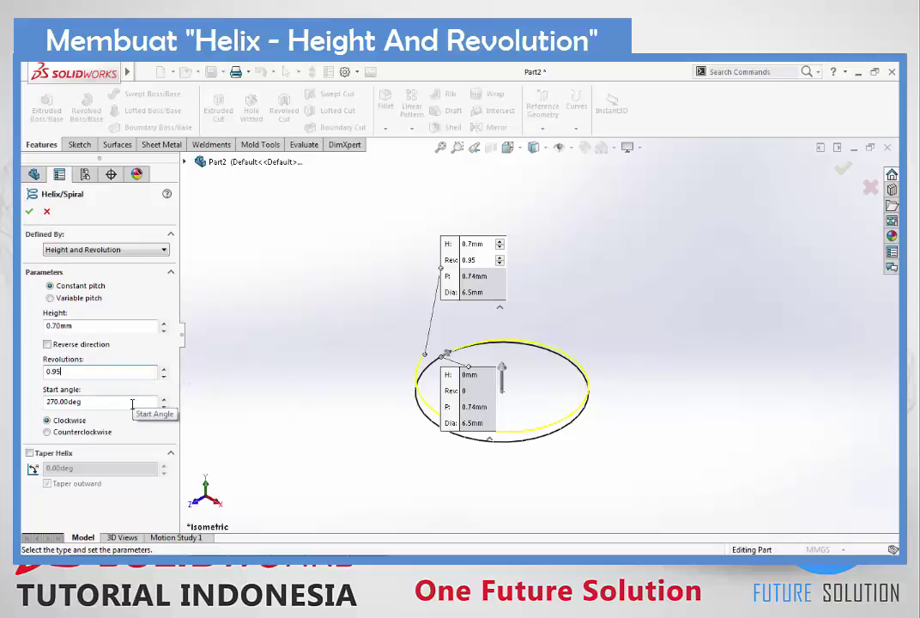
Change the helix start angle to 0° and zoom to fit the helix
left_click_drag(88, 399, 23, 400)
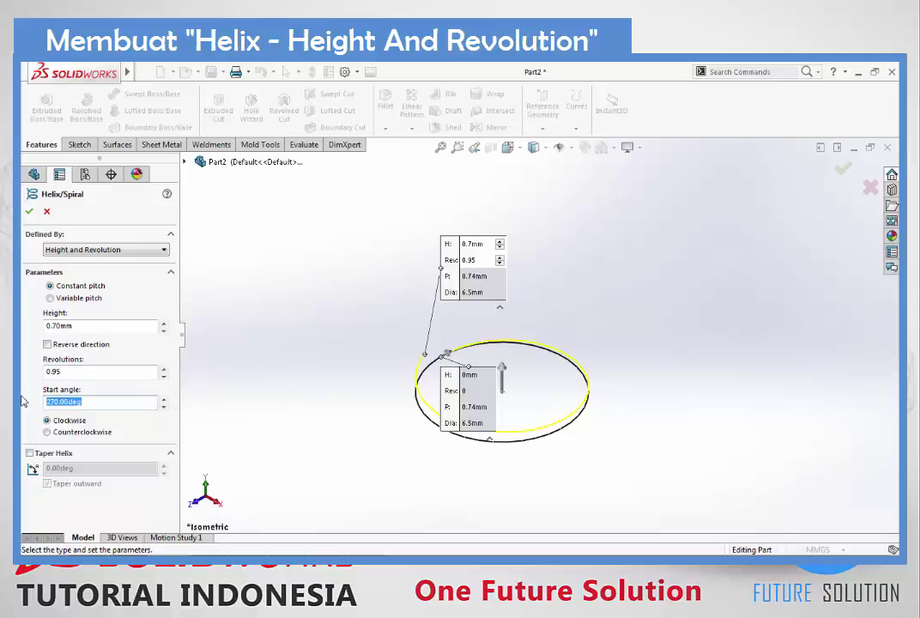
type("0")
key("Return")
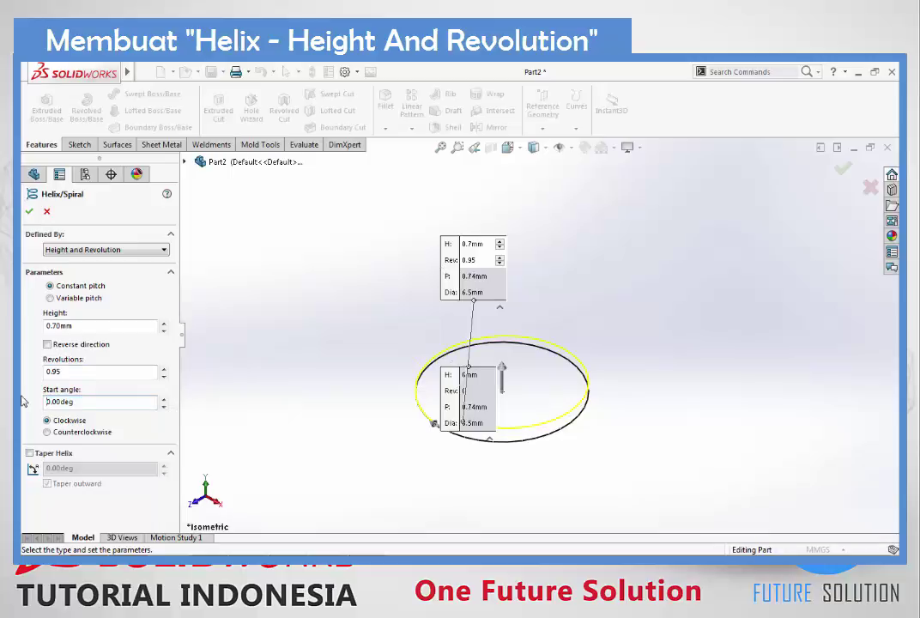
scroll(468, 419, "down", 3)
scroll(489, 421, "down", 3)
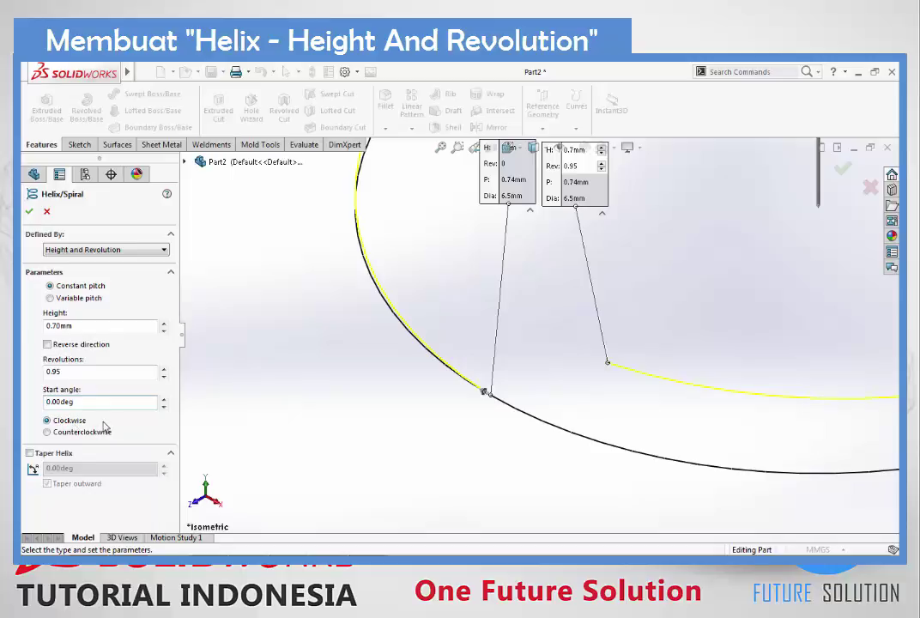
scroll(446, 257, "up", 4)
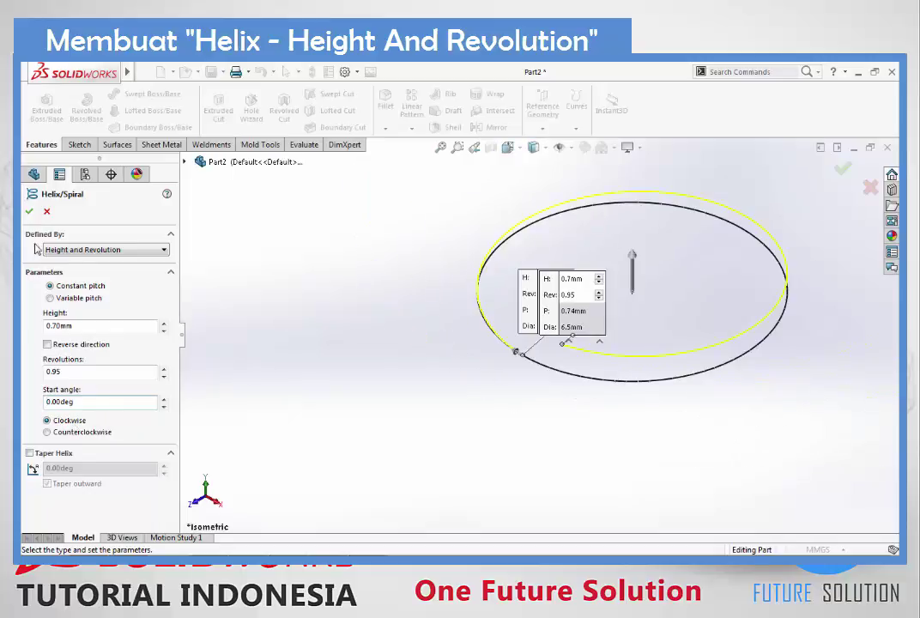
key("f")
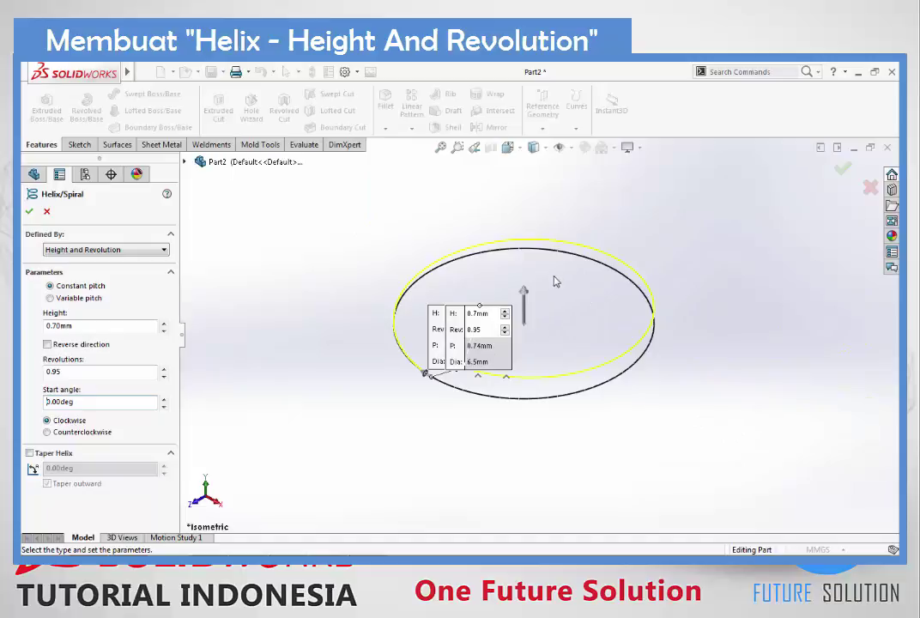
Accept the helix settings to create Helix/Spiral1, then zoom out
left_click(29, 210)
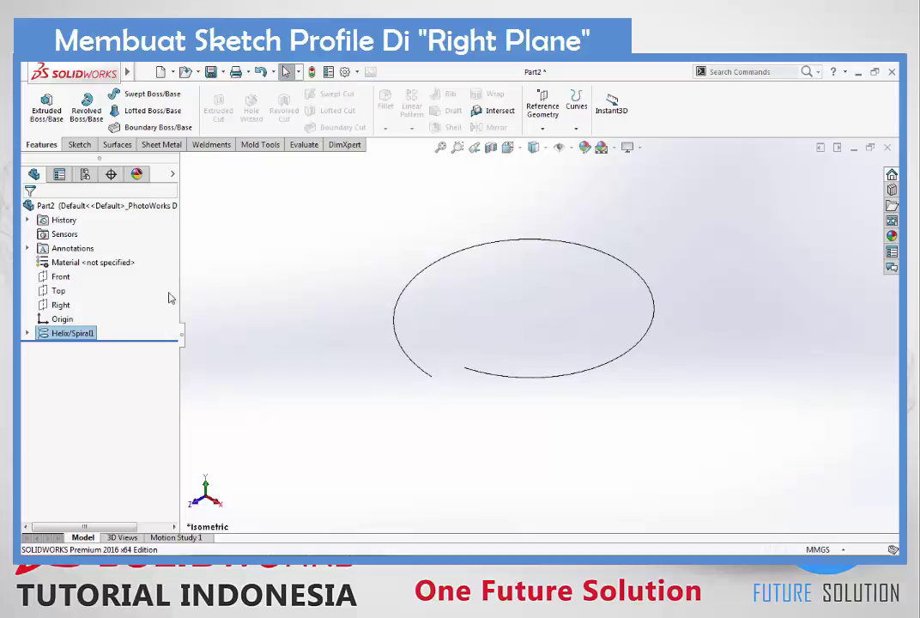
scroll(400, 300, "up", 5)
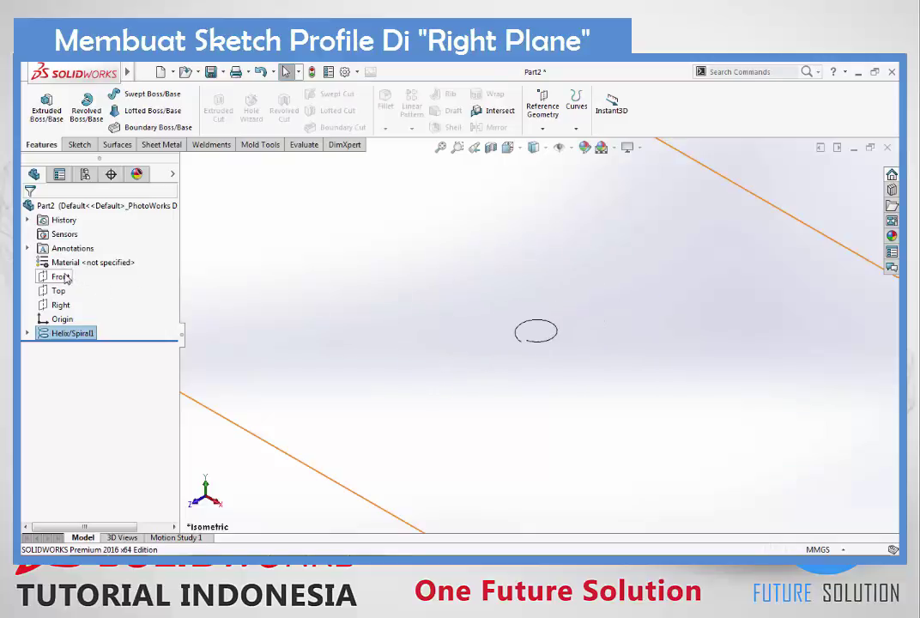
scroll(425, 290, "up", 4)
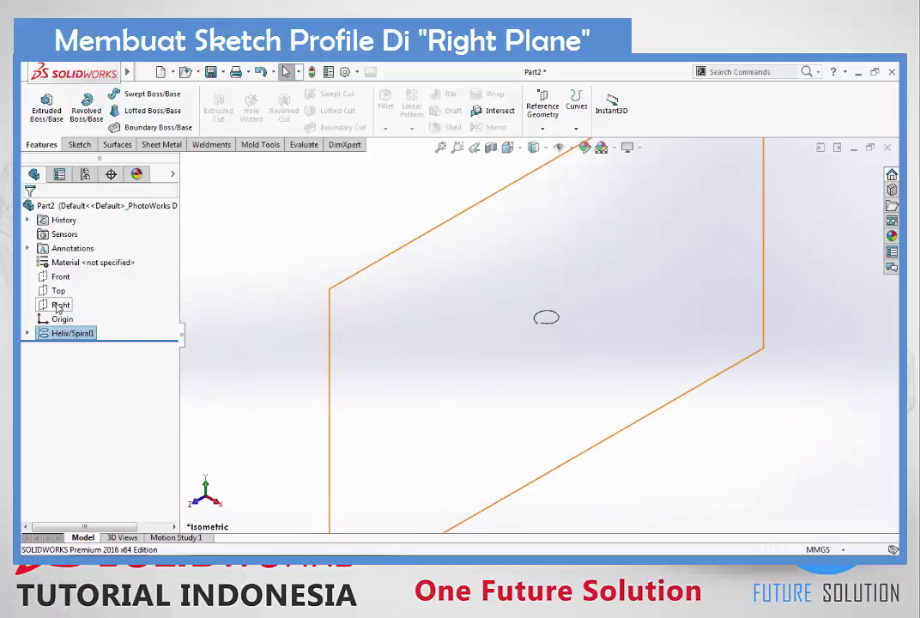
Sketch on the Right plane, viewed normal, a corner rectangle left of the helix
right_click(58, 307)
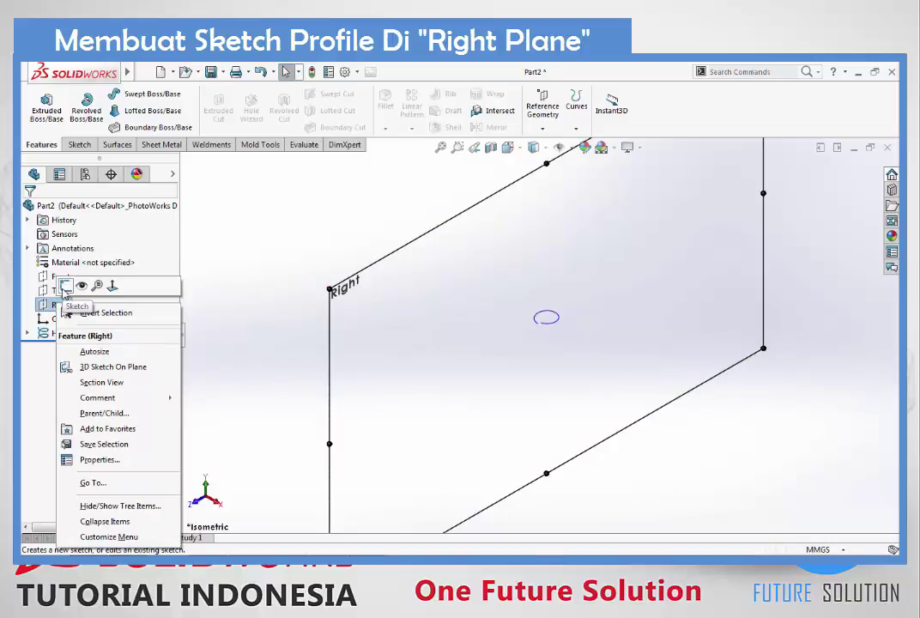
left_click(65, 285)
scroll(566, 331, "down", 3)
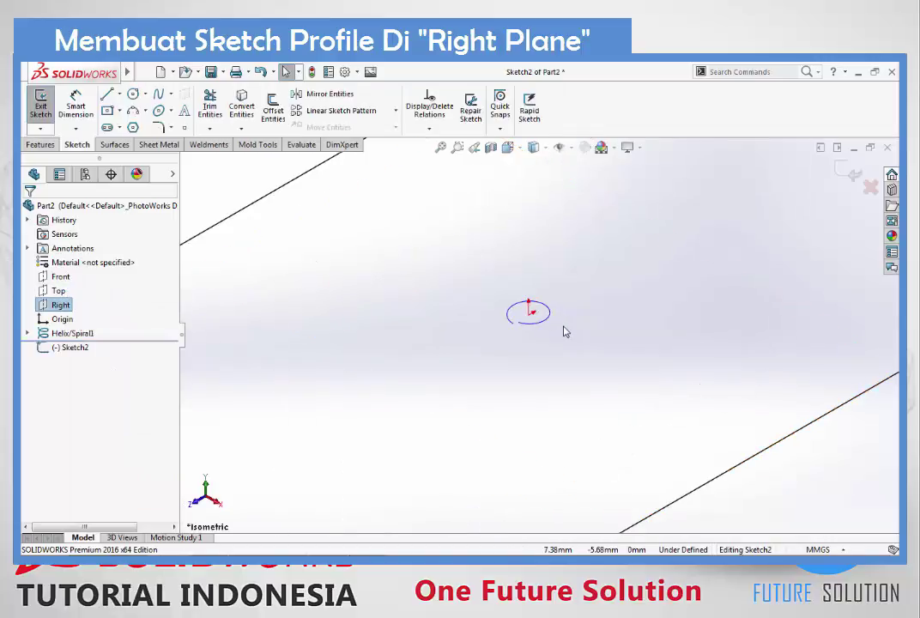
key("ctrl+8")
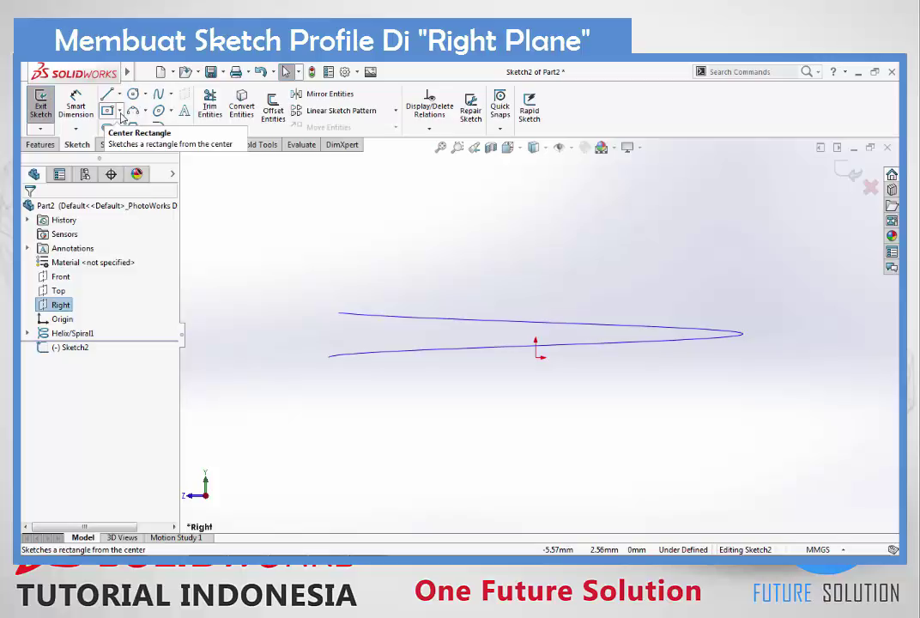
left_click(120, 113)
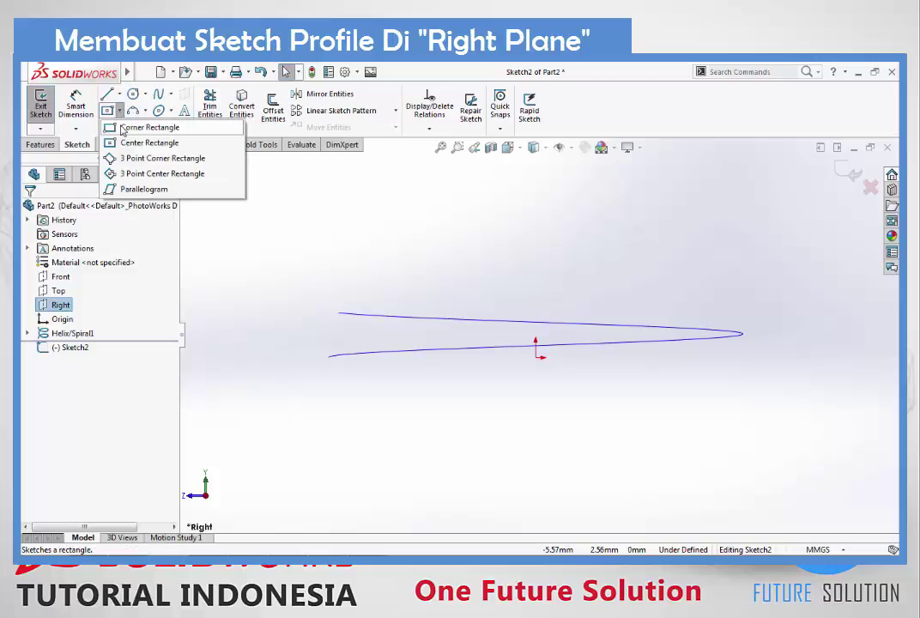
left_click(124, 128)
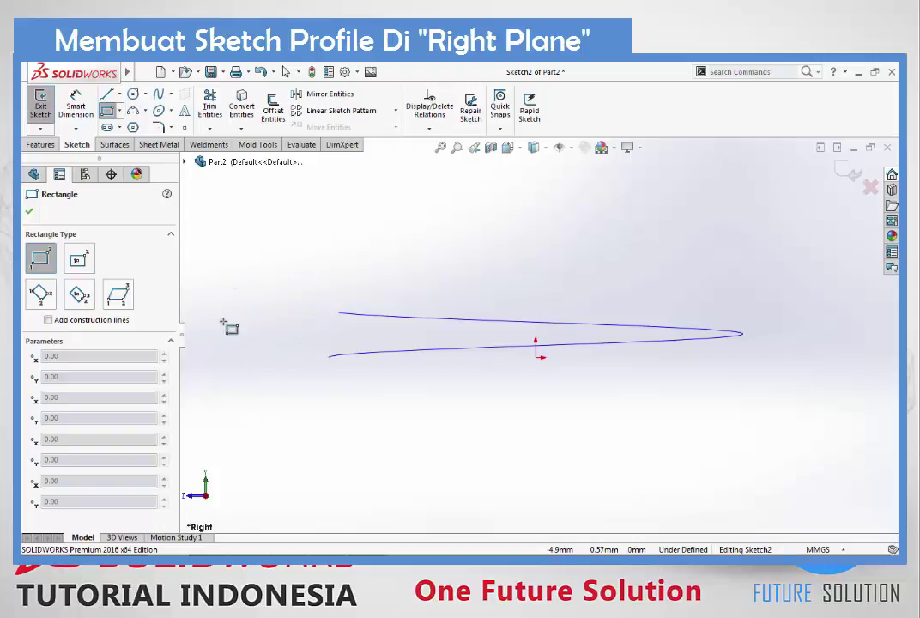
left_click_drag(223, 322, 287, 280)
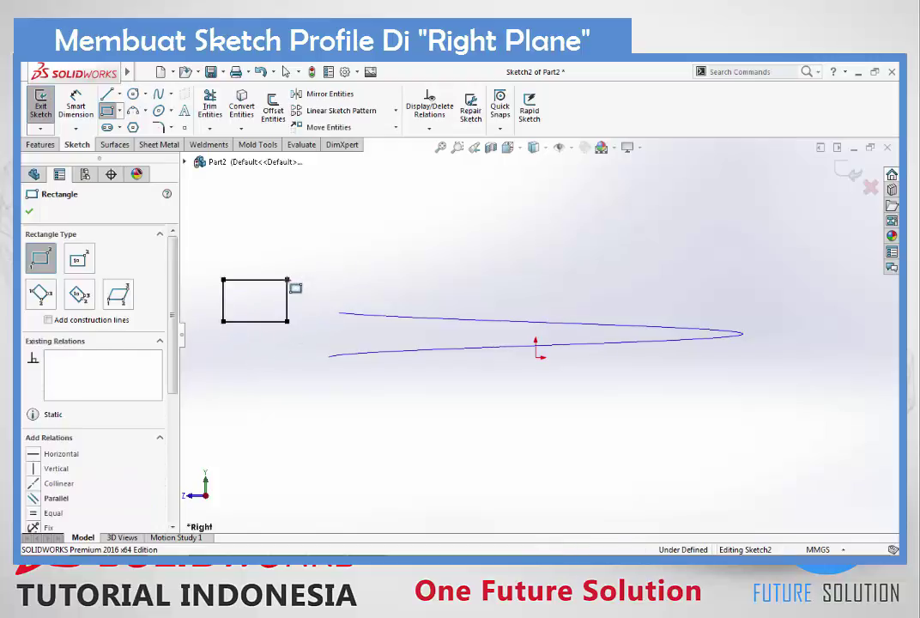
key("Escape")
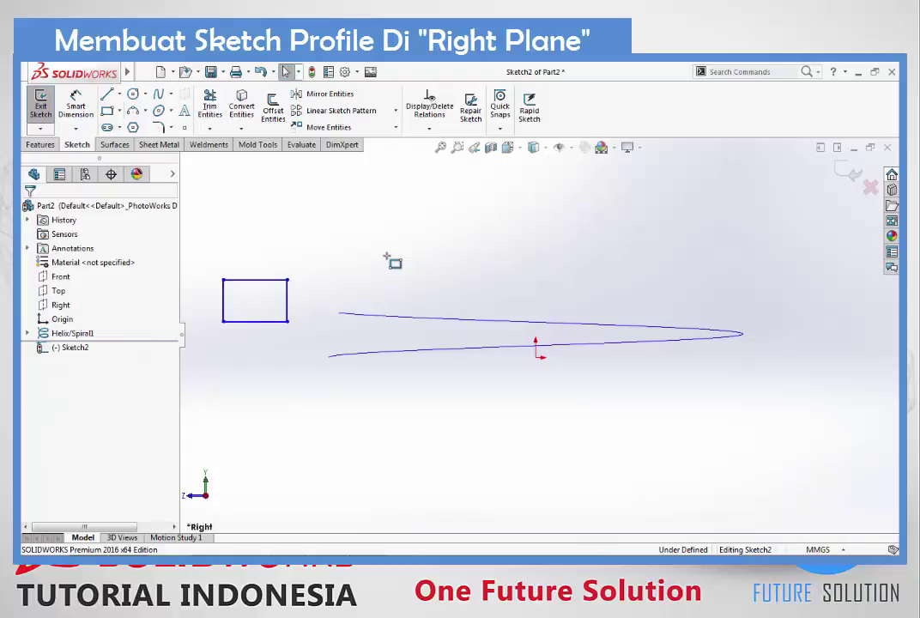
Dimension the rectangle's top and left edges to 1 mm each
left_click(75, 105)
left_click(274, 281)
left_click(303, 234)
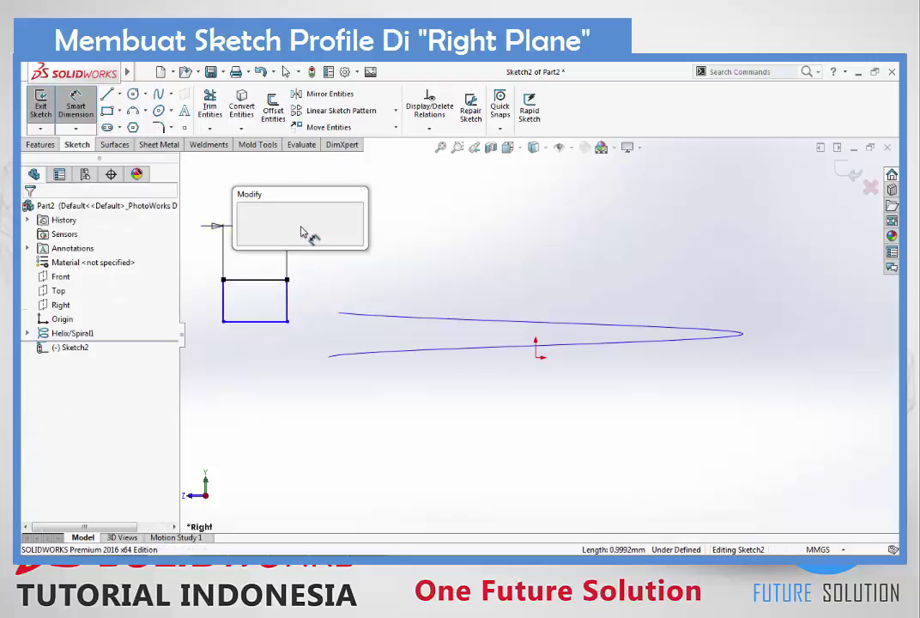
type("1")
key("Return")
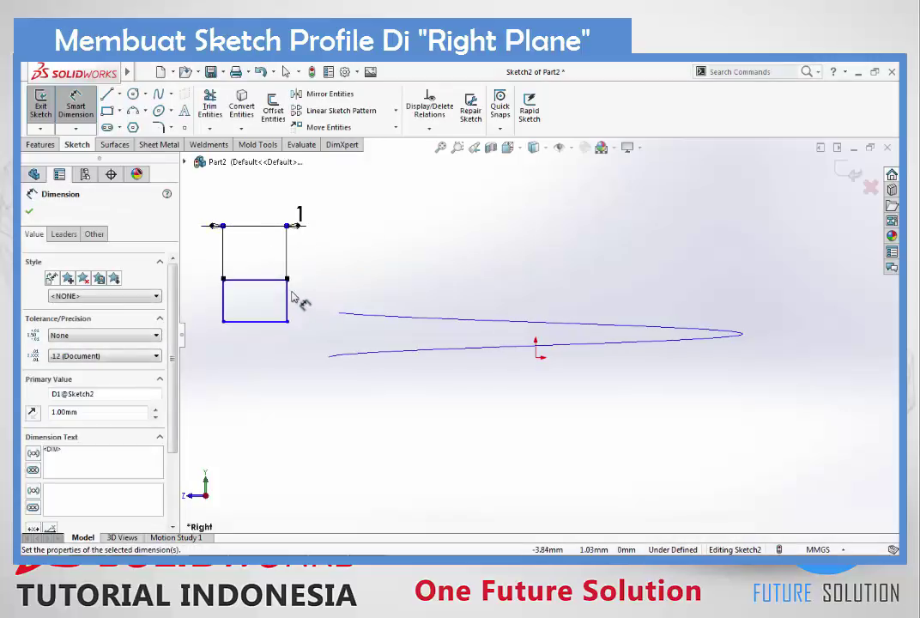
left_click(223, 297)
left_click(206, 297)
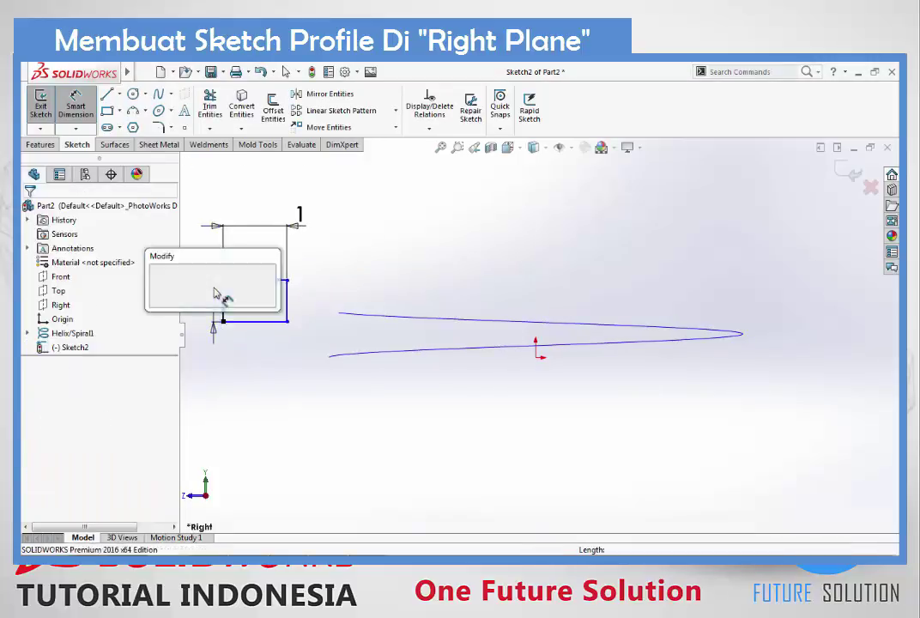
type("1")
key("Return")
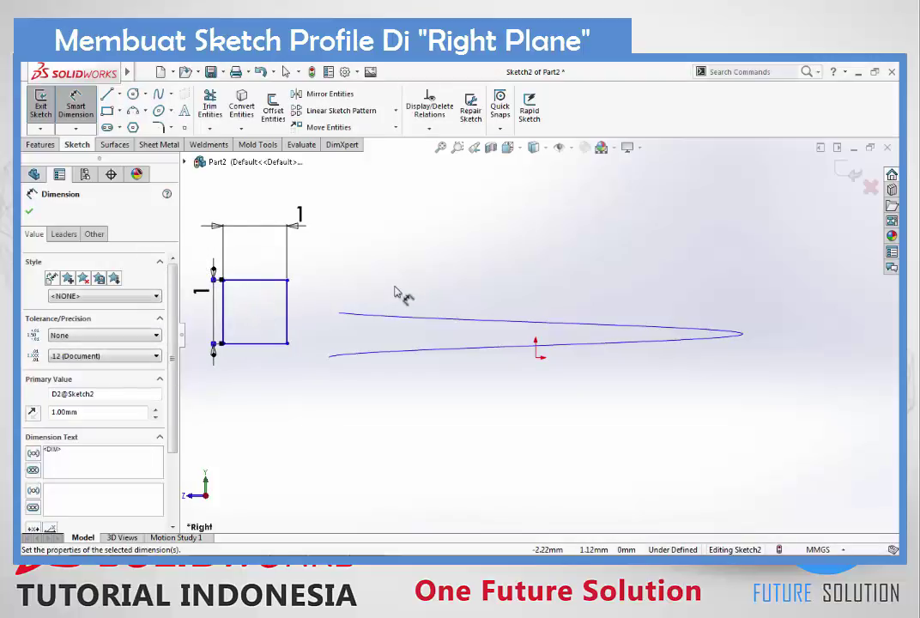
key("Escape")
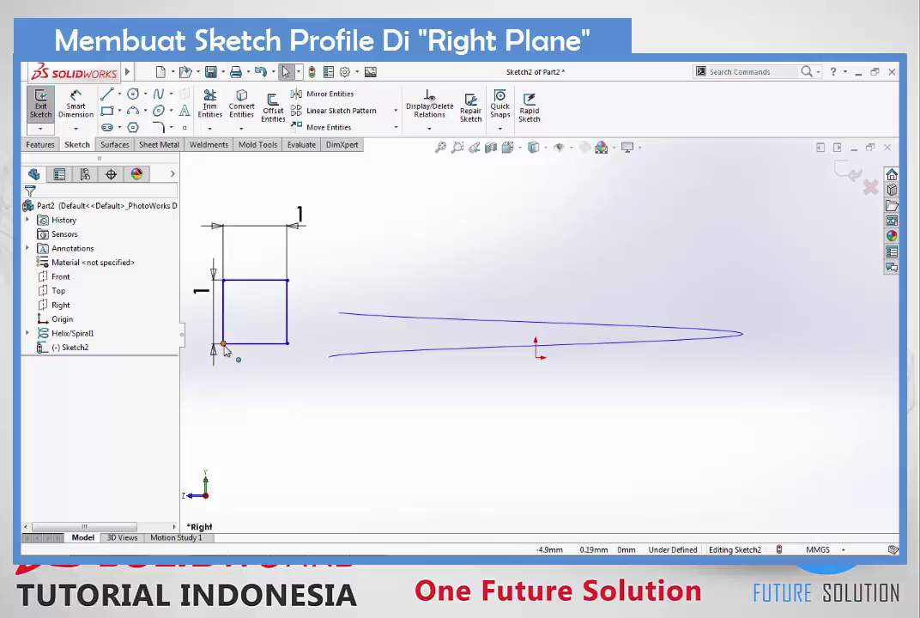
Orbit the view and select the square's lower-left corner point together with the helix curve
scroll(349, 363, "down", 2)
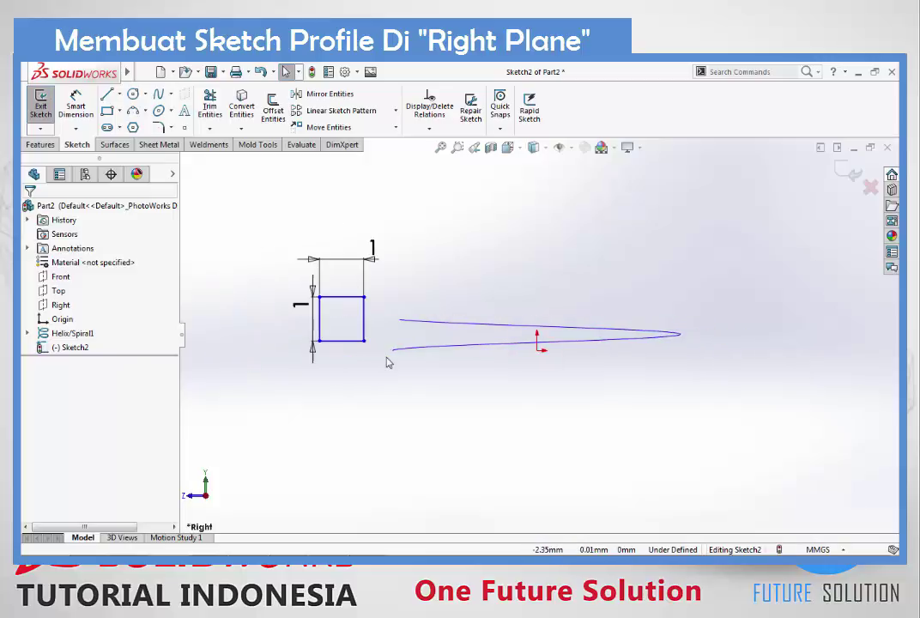
mouse_move(413, 351)
middle_mouse_down()
mouse_move(423, 352)
mouse_move(418, 361)
middle_mouse_up()
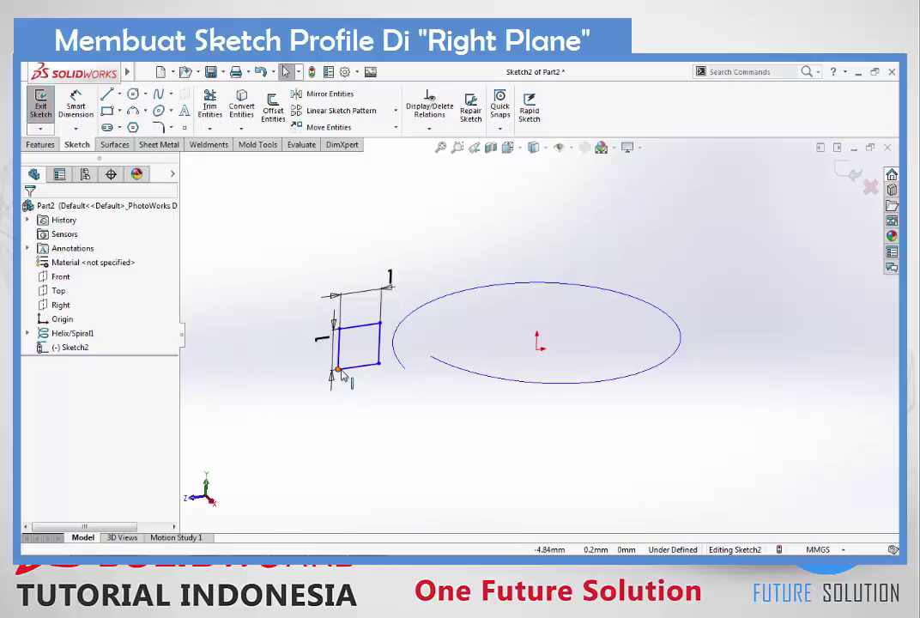
left_click(339, 370)
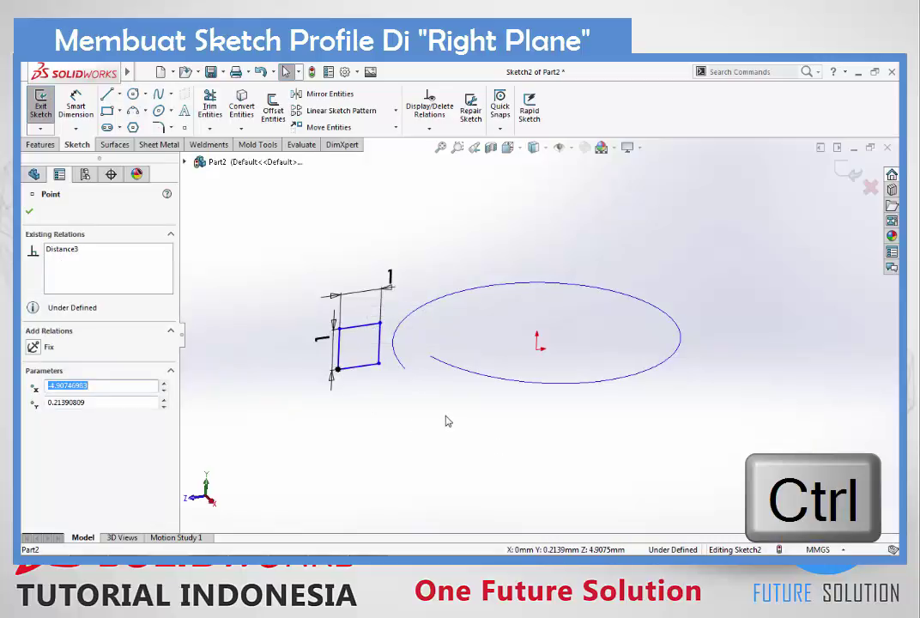
left_click(405, 370, "ctrl")
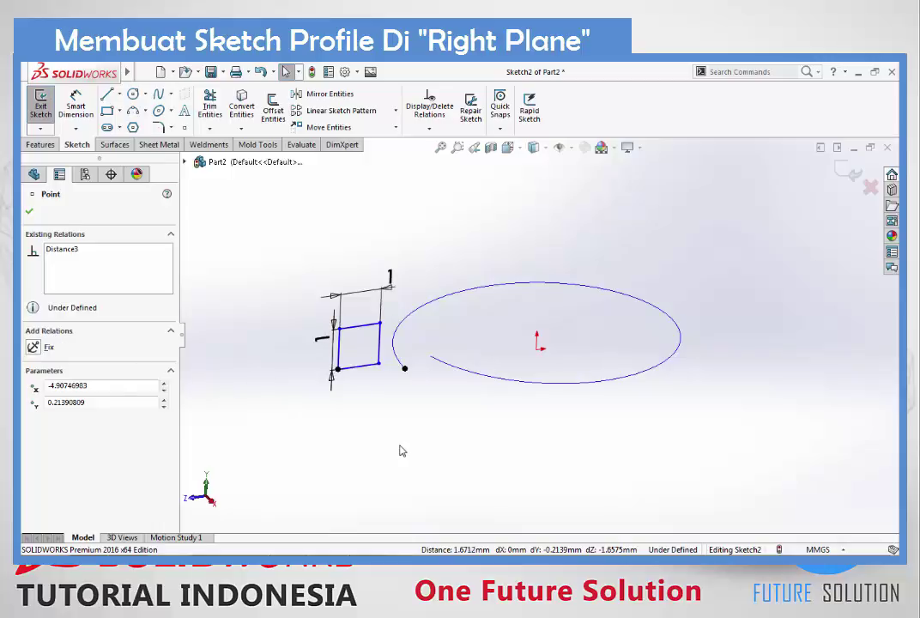
key("Escape")
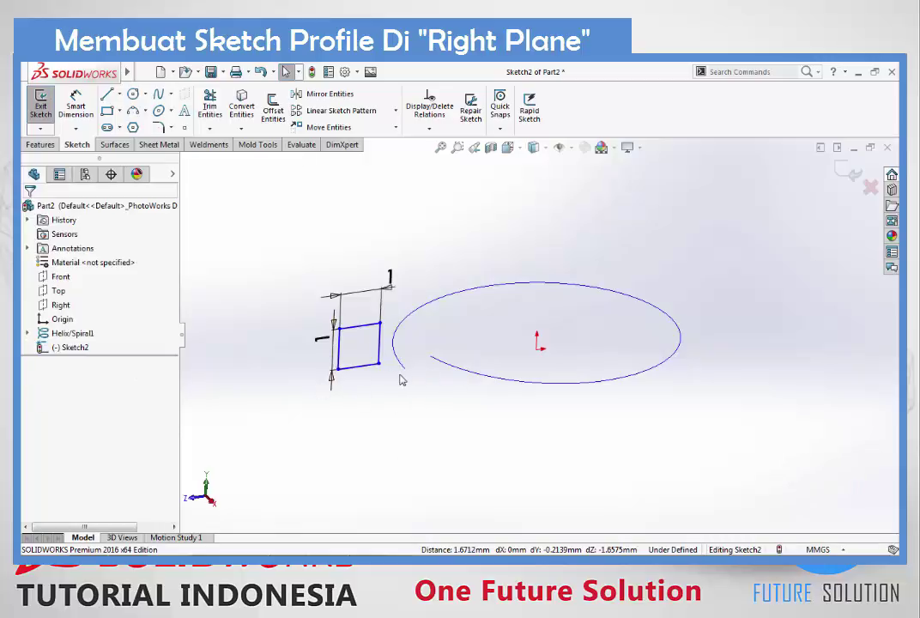
scroll(368, 378, "down", 2)
left_click(327, 364)
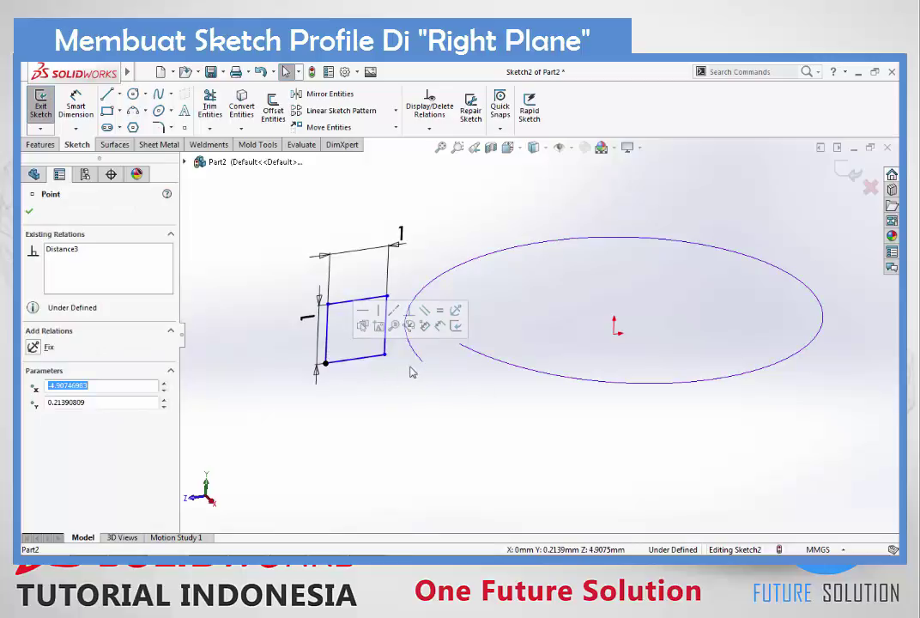
key("ctrl")
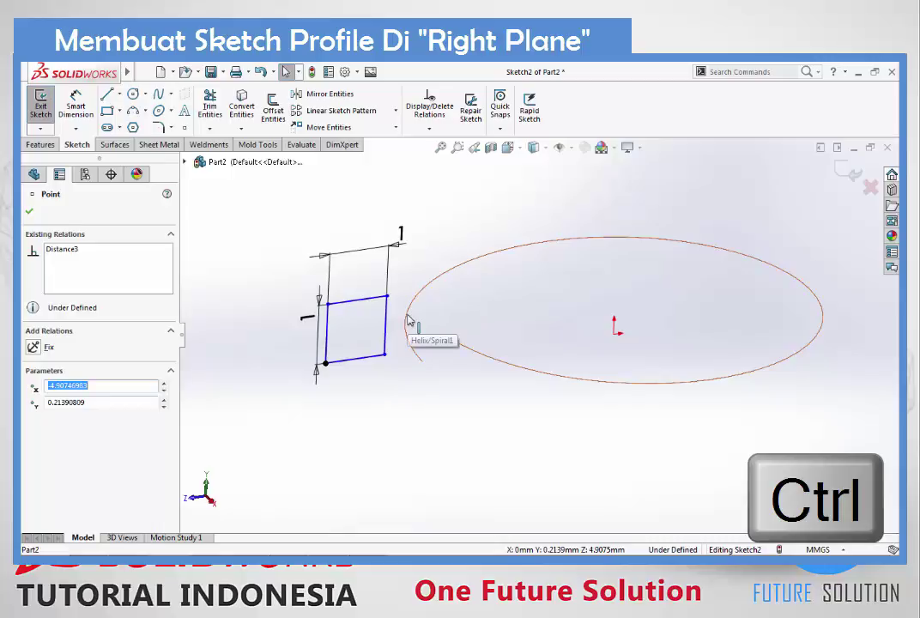
left_click(410, 321, "ctrl")
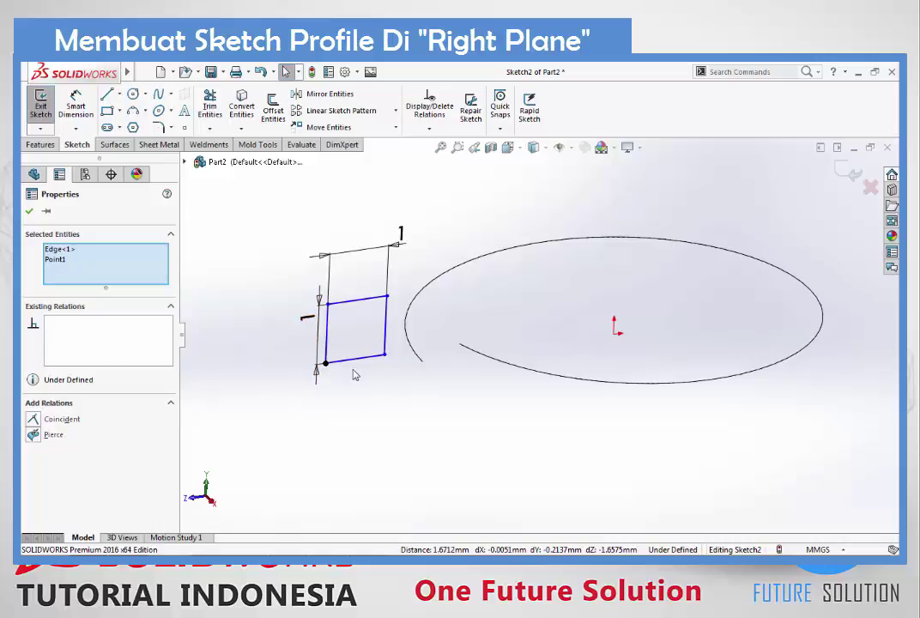
Add a Pierce relation between the square's corner point and the helix
left_click(37, 436)
scroll(438, 335, "down", 3)
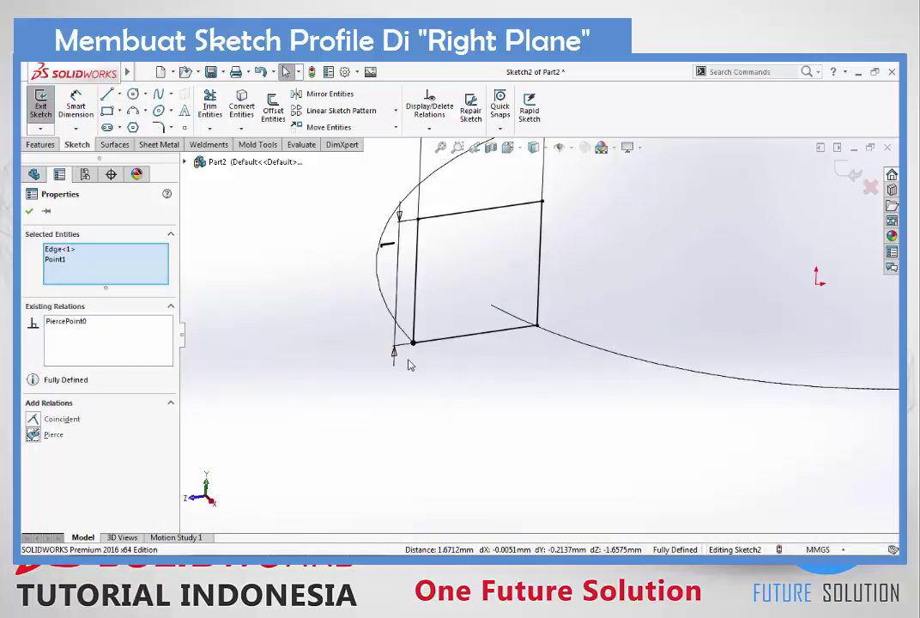
scroll(410, 365, "up", 2)
scroll(485, 394, "up", 1)
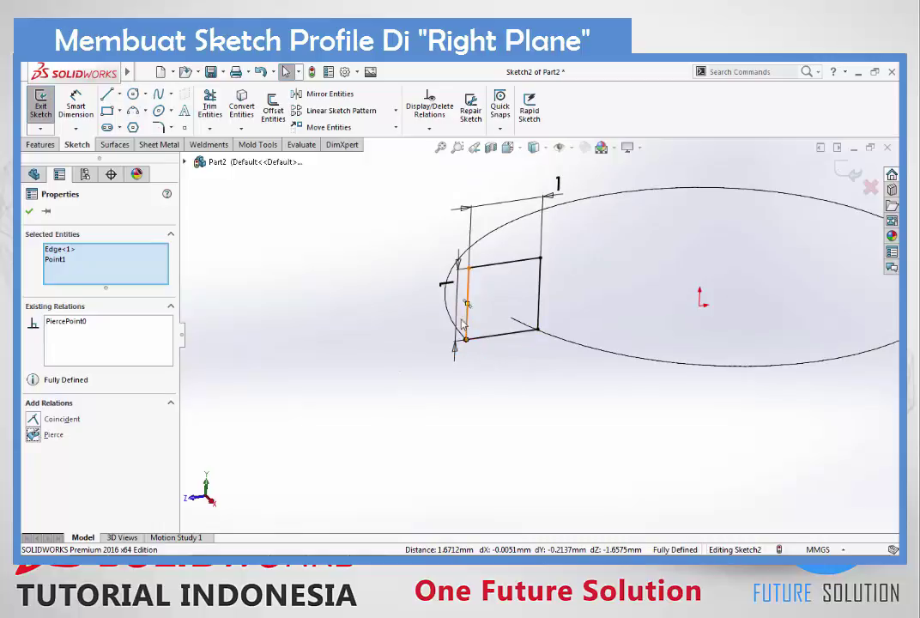
scroll(515, 343, "up", 2)
scroll(533, 356, "up", 2)
scroll(538, 350, "down", 1)
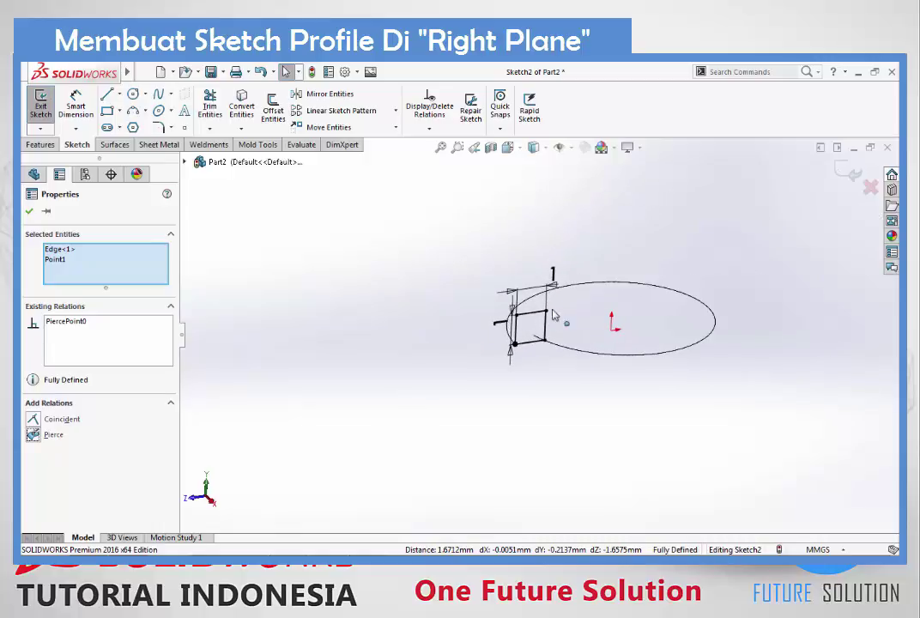
scroll(494, 342, "up", 2)
scroll(544, 323, "up", 1)
scroll(545, 324, "down", 2)
scroll(515, 348, "down", 2)
scroll(481, 374, "down", 3)
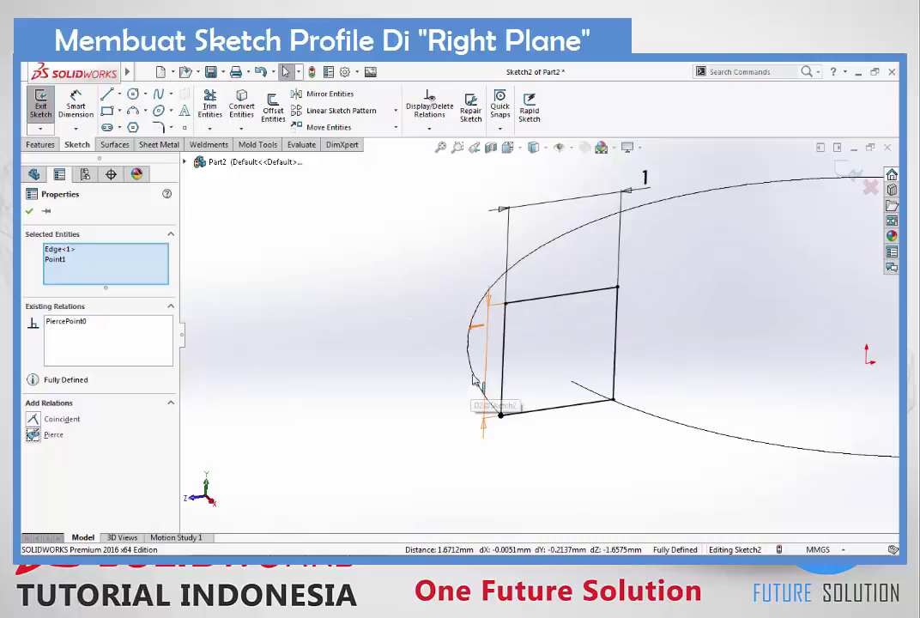
scroll(552, 381, "up", 2)
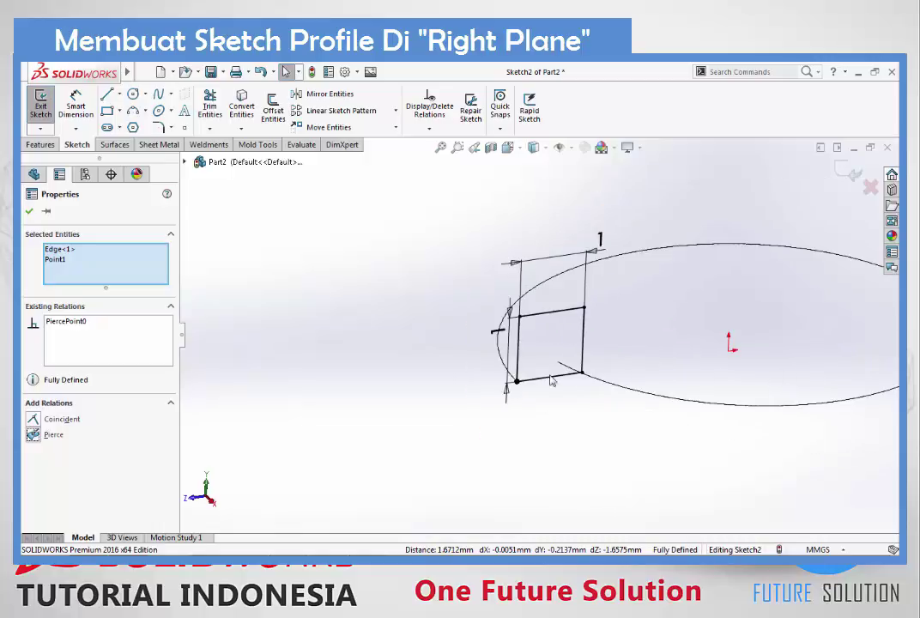
scroll(541, 382, "up", 1)
scroll(525, 388, "up", 1)
Orbit around the sketch to confirm the square sits on the helix, then clear the selection
middle_click_drag(545, 381, 686, 287)
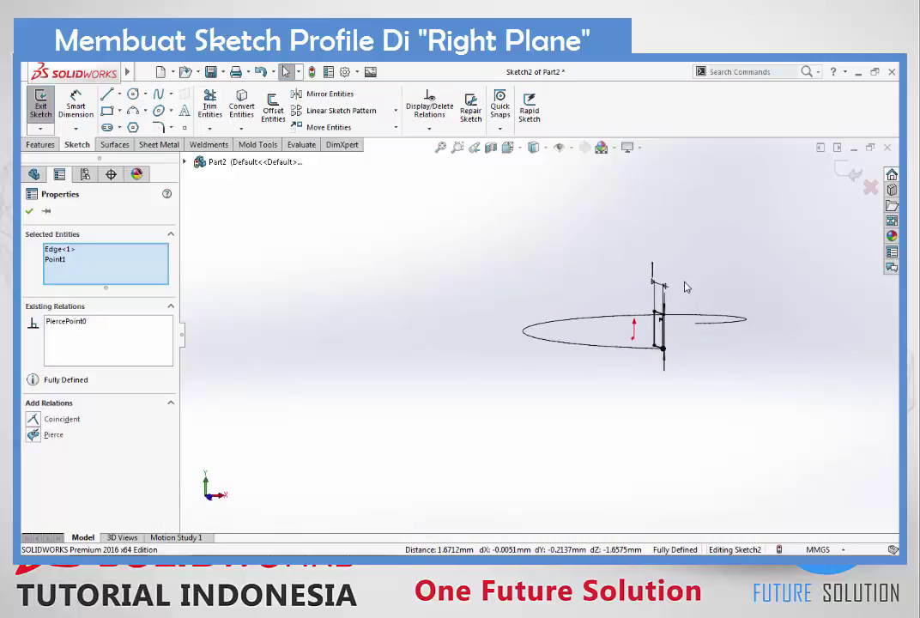
scroll(662, 356, "down", 2)
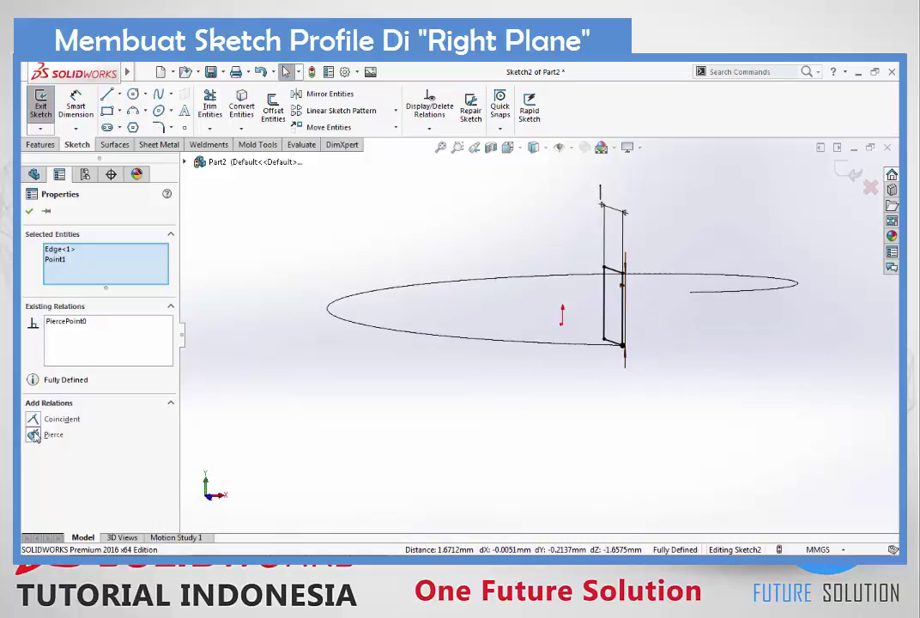
mouse_move(571, 273)
middle_mouse_down()
mouse_move(668, 315)
mouse_move(606, 234)
middle_mouse_up()
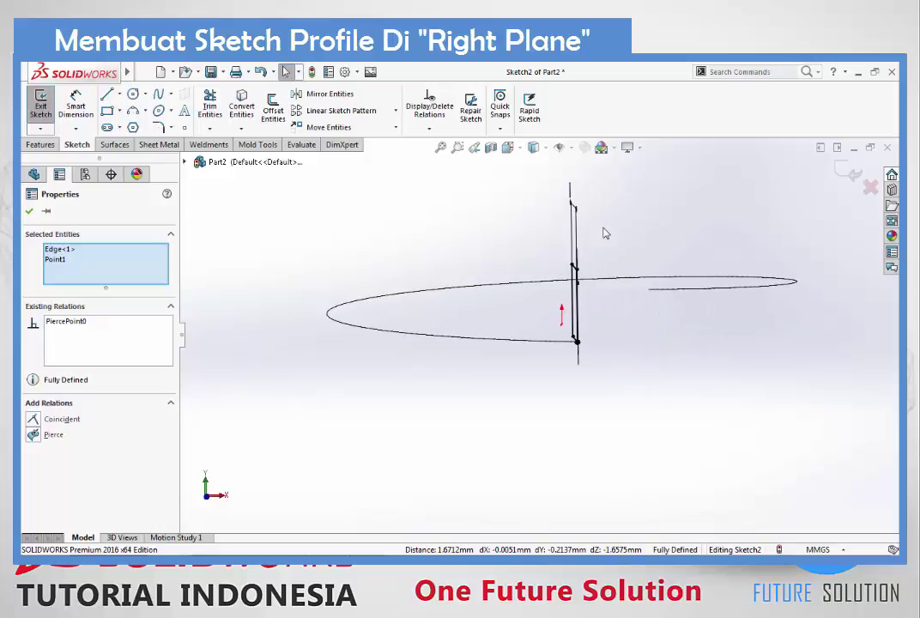
mouse_move(511, 345)
middle_mouse_down()
mouse_move(614, 385)
mouse_move(387, 460)
middle_mouse_up()
key("Escape")
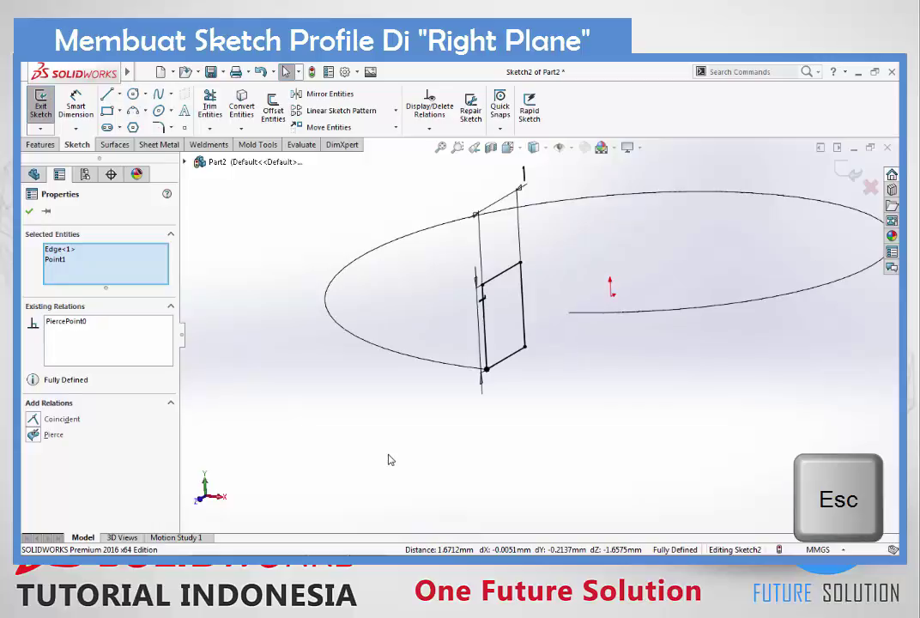
left_click(511, 387)
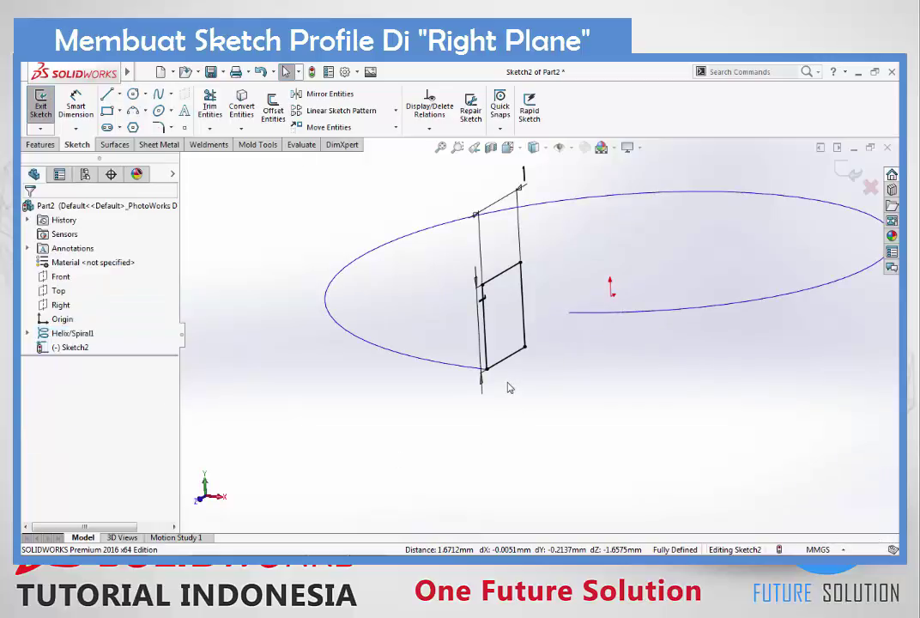
scroll(571, 421, "up", 2)
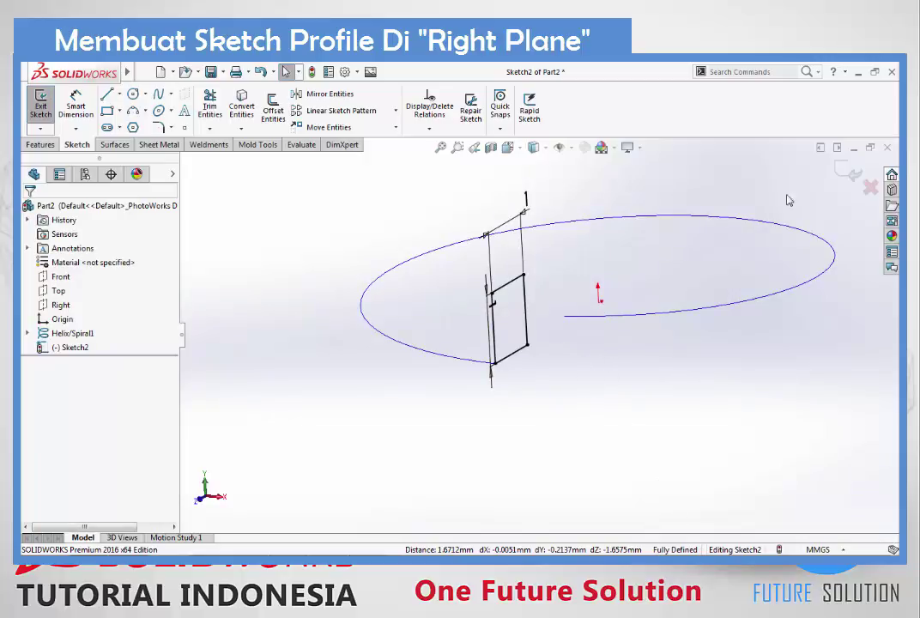
Exit Sketch2 and view the 1 mm square profile sitting on the helix path
left_click(845, 169)
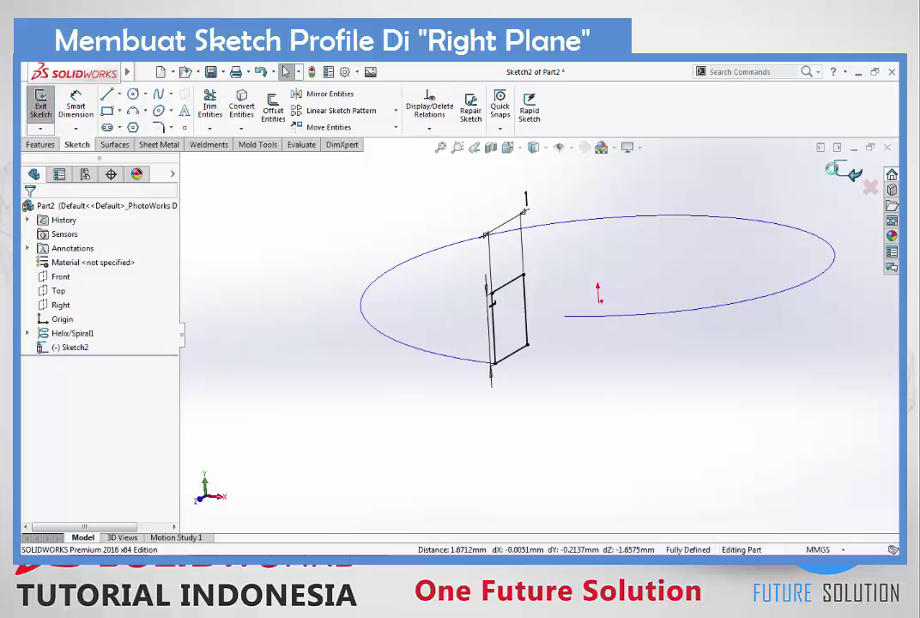
key("Escape")
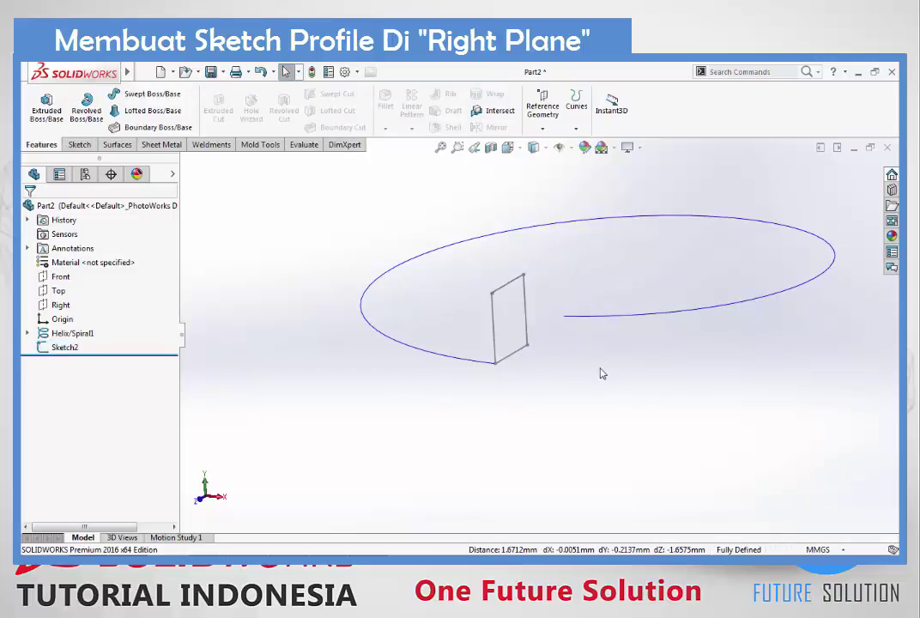
scroll(601, 374, "up", 2)
middle_click_drag(596, 347, 499, 323)
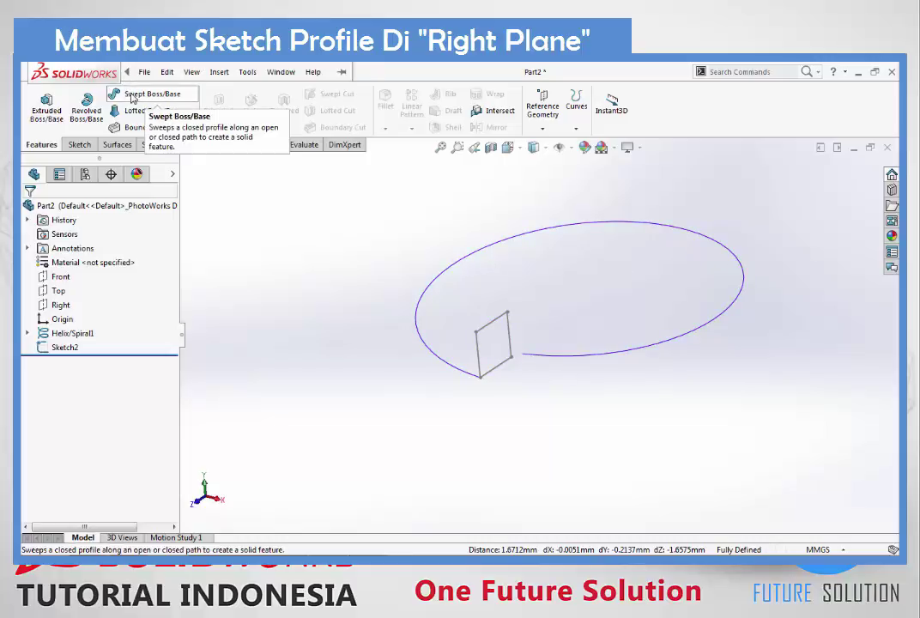
Sweep Sketch2 along Helix/Spiral1 into a solid ring, then view it isometrically
left_click(133, 96)
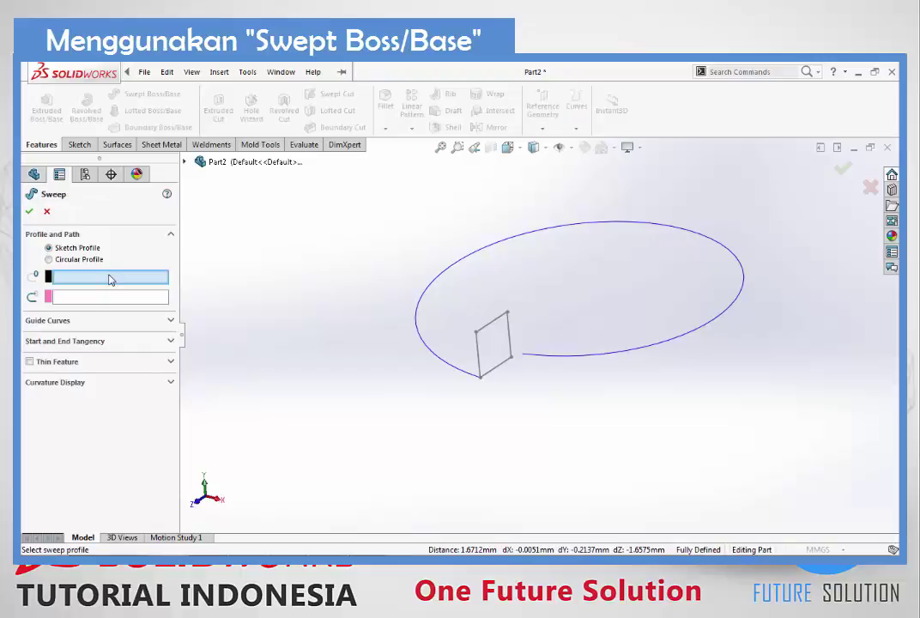
left_click(482, 368)
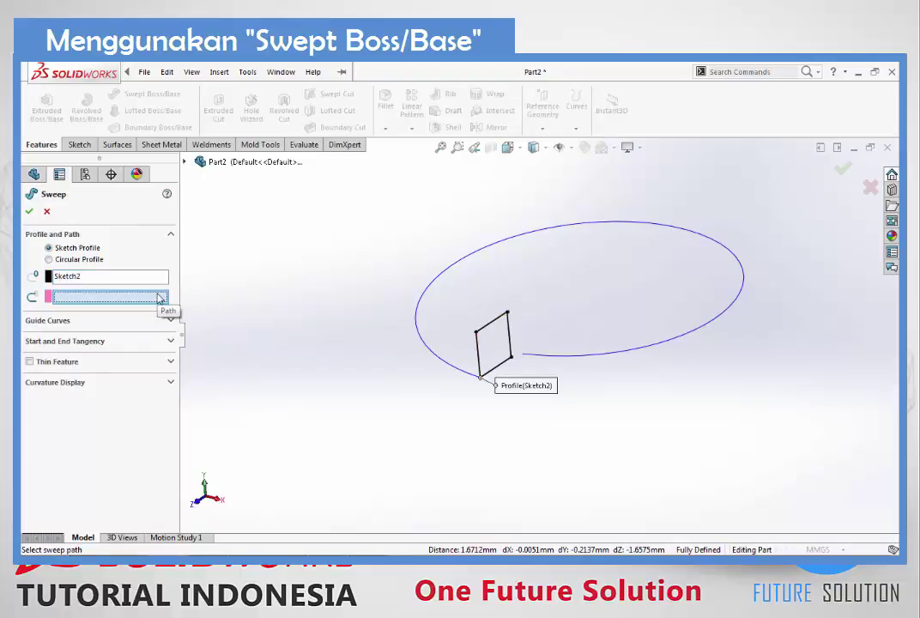
left_click(436, 362)
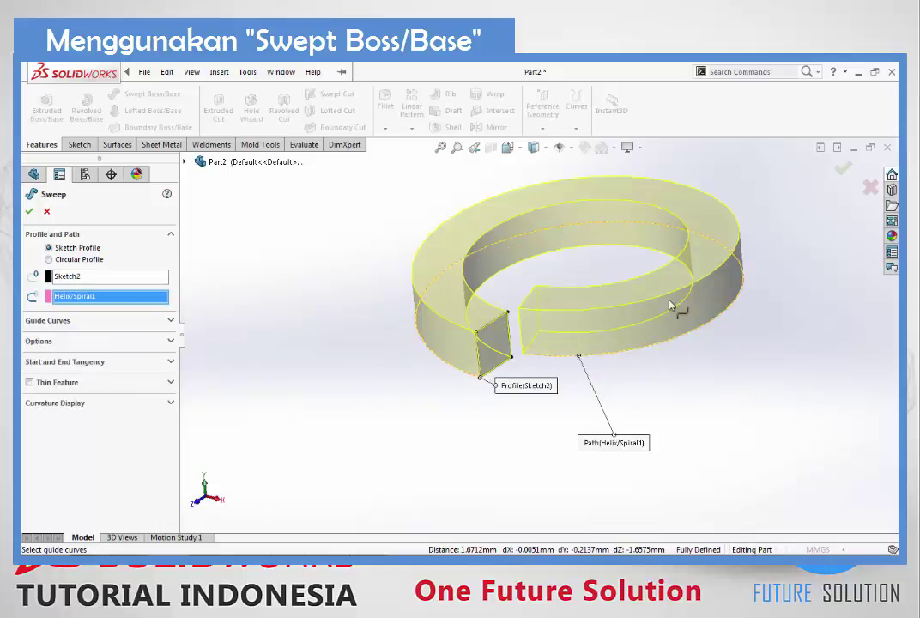
left_click(30, 213)
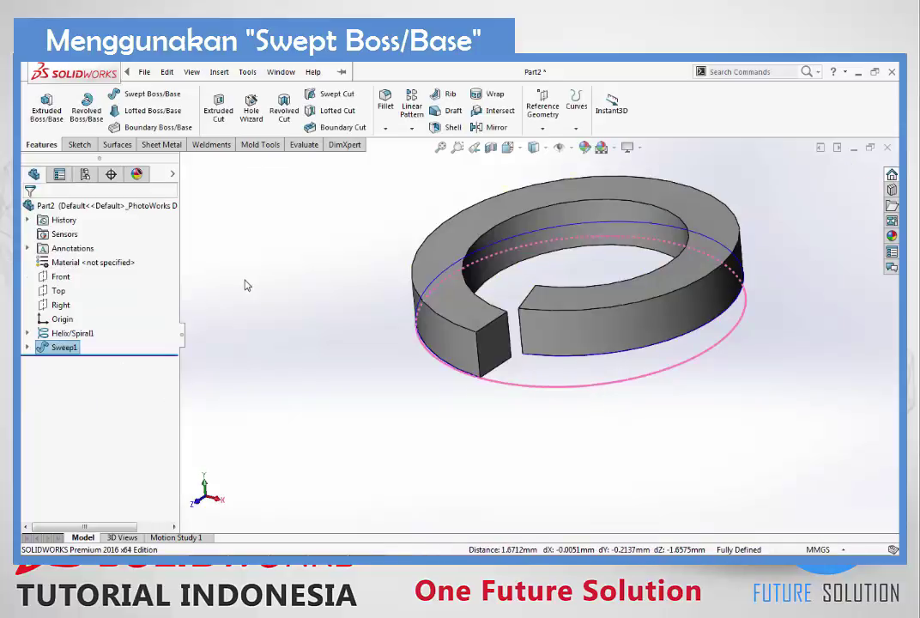
key("ctrl+7")
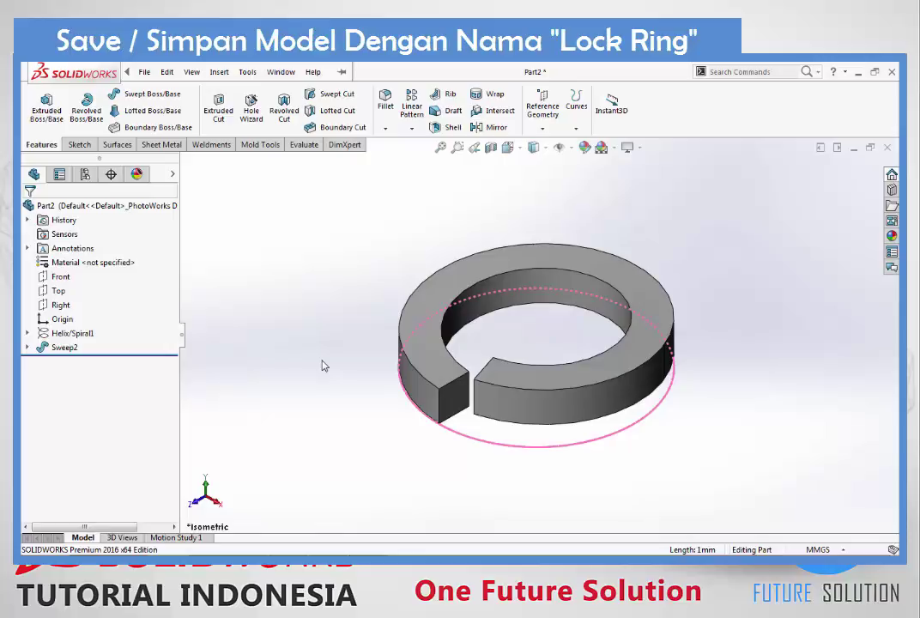
Save the part as Lock Ring.SLDPRT, replacing the existing file
left_click(144, 71)
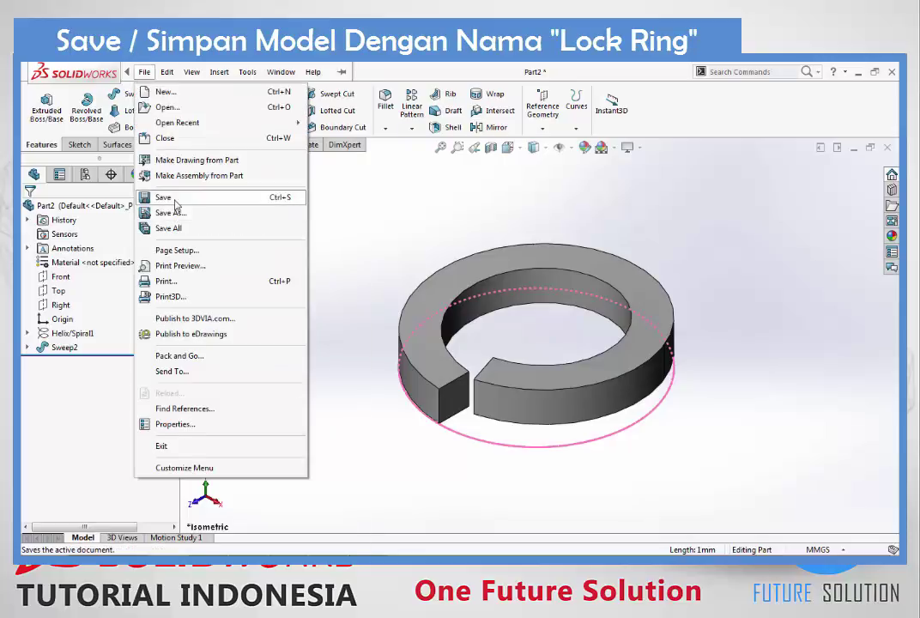
left_click(175, 204)
left_click(326, 239)
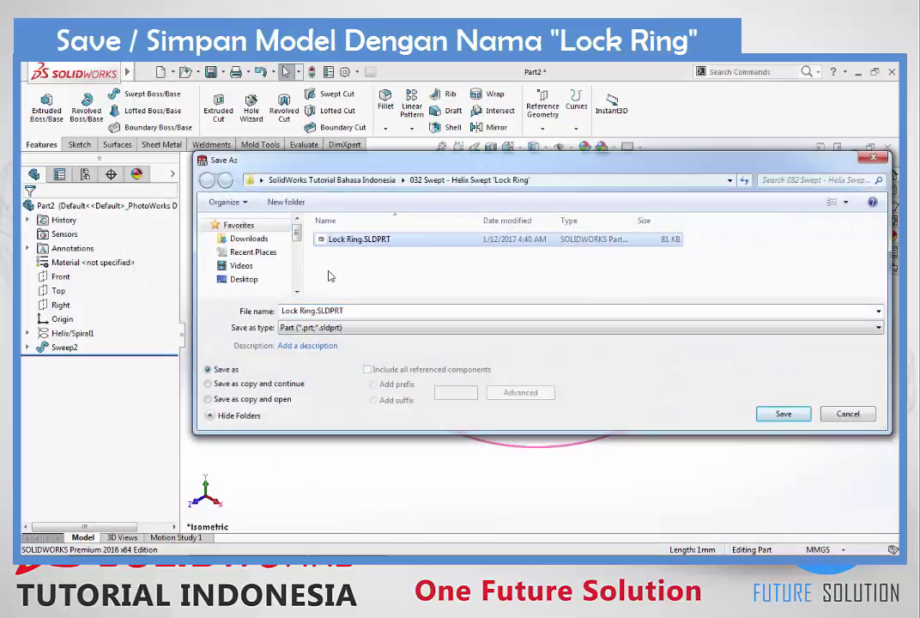
left_click(783, 414)
left_click(493, 317)
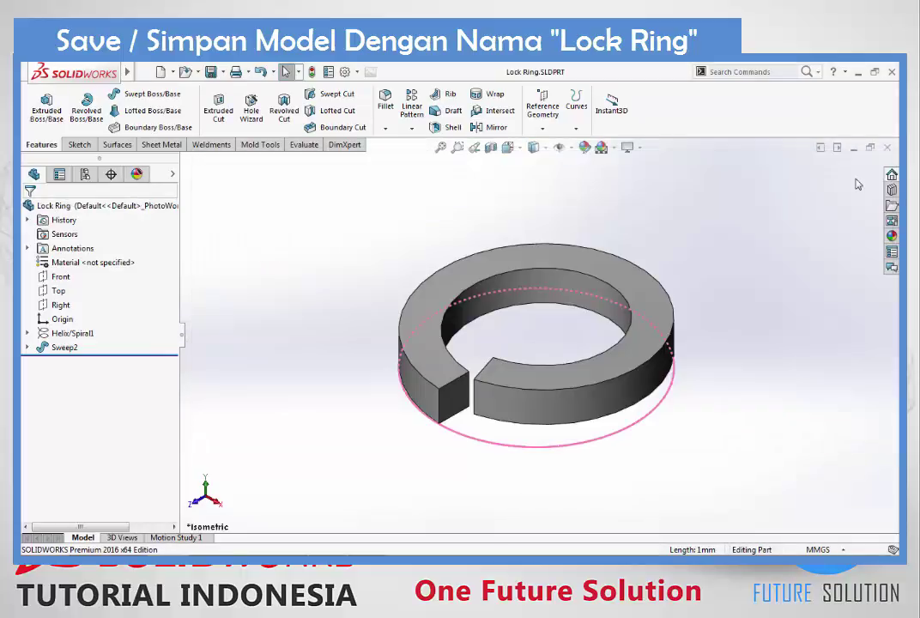